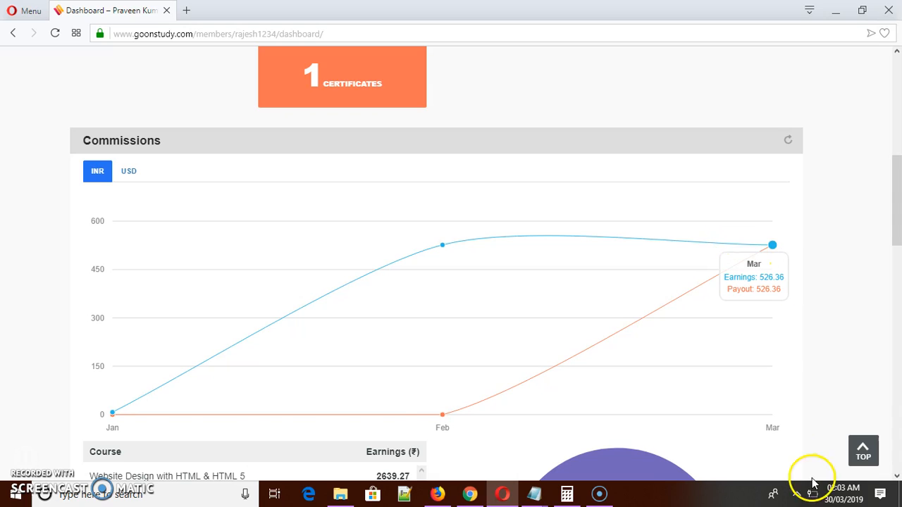
# Check today's date in the system calendar and close it again.
pyautogui.click(838, 502)
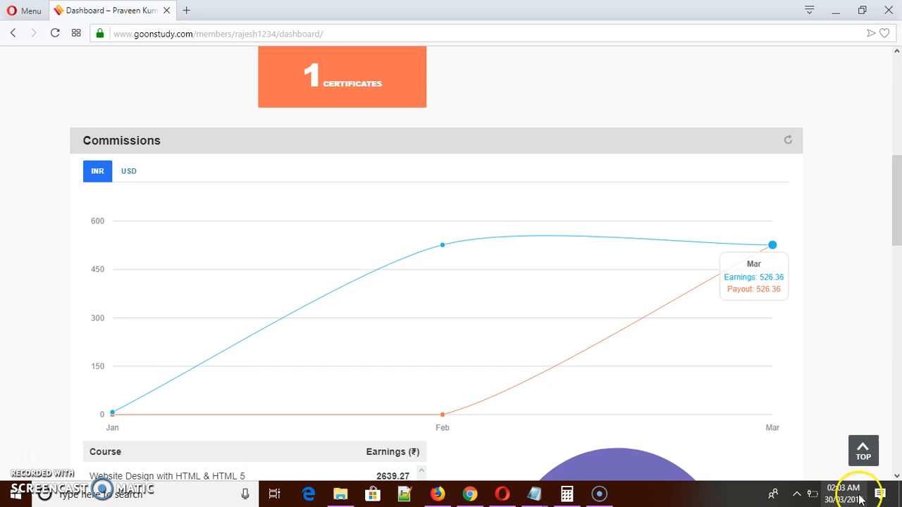
pyautogui.click(845, 497)
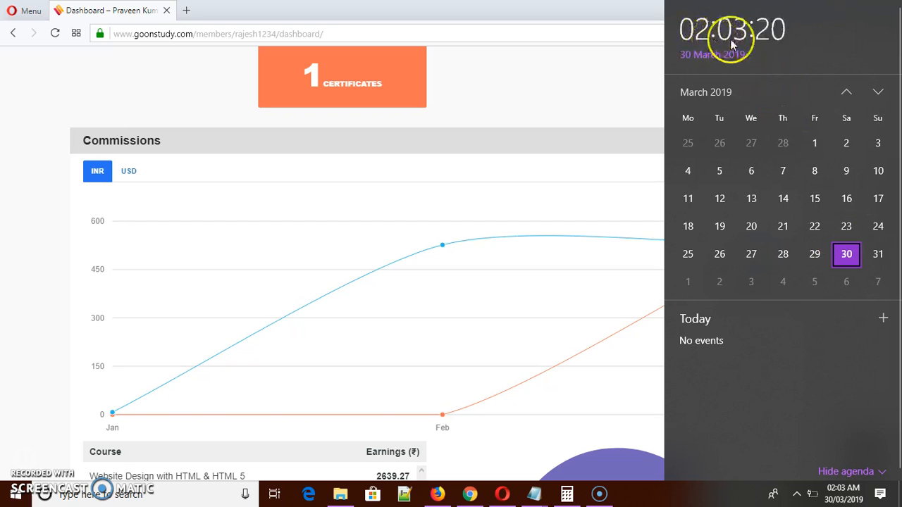
pyautogui.click(553, 84)
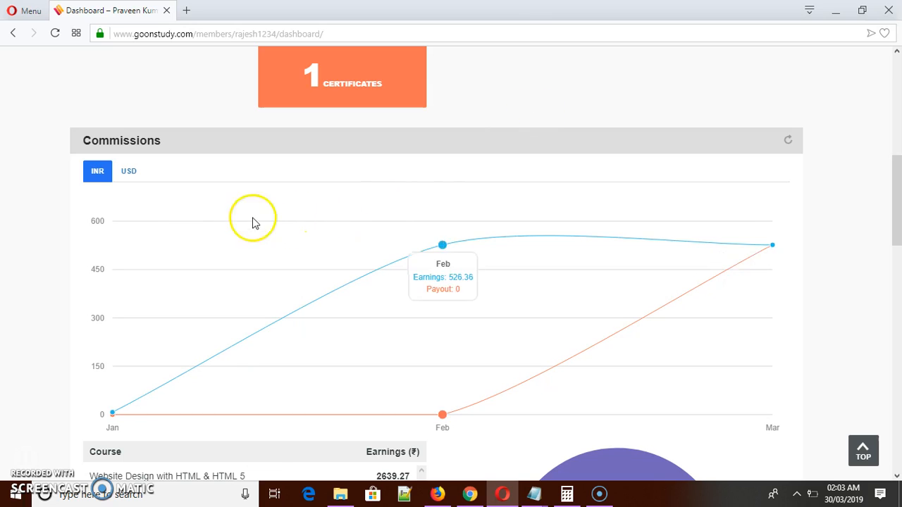
# Show the Commissions chart in USD and compare its February earnings with the Feb USD amount in the Notepad notes.
pyautogui.click(127, 174)
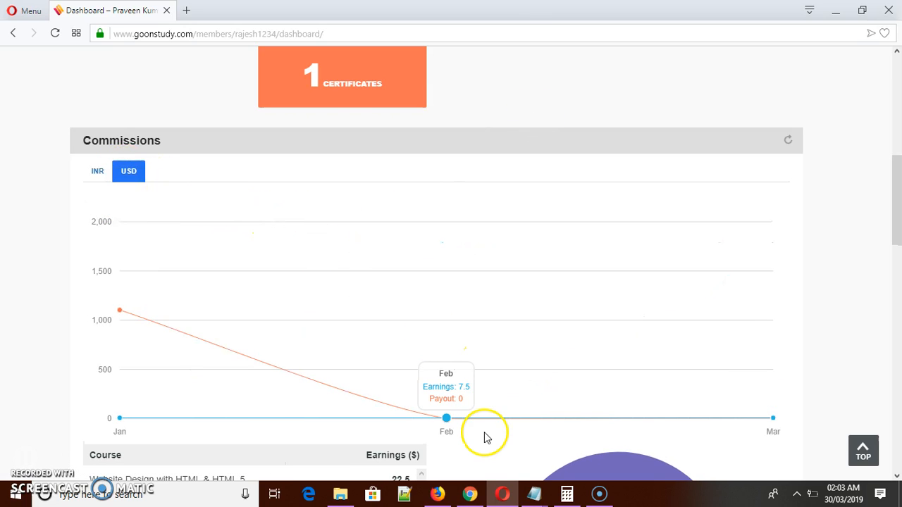
pyautogui.moveTo(533, 499)
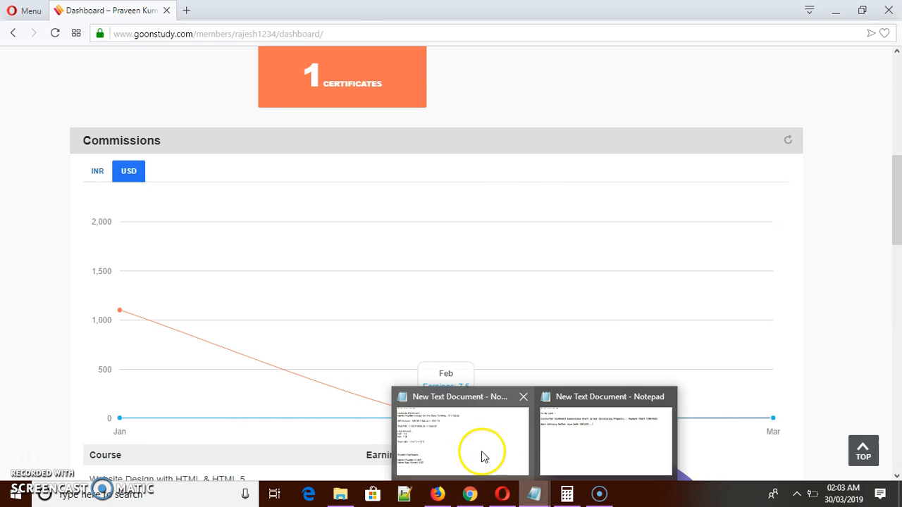
pyautogui.click(482, 455)
pyautogui.moveTo(5, 214)
pyautogui.mouseDown()
pyautogui.moveTo(91, 222)
pyautogui.moveTo(5, 215)
pyautogui.mouseUp()
pyautogui.click(104, 208)
pyautogui.click(89, 211)
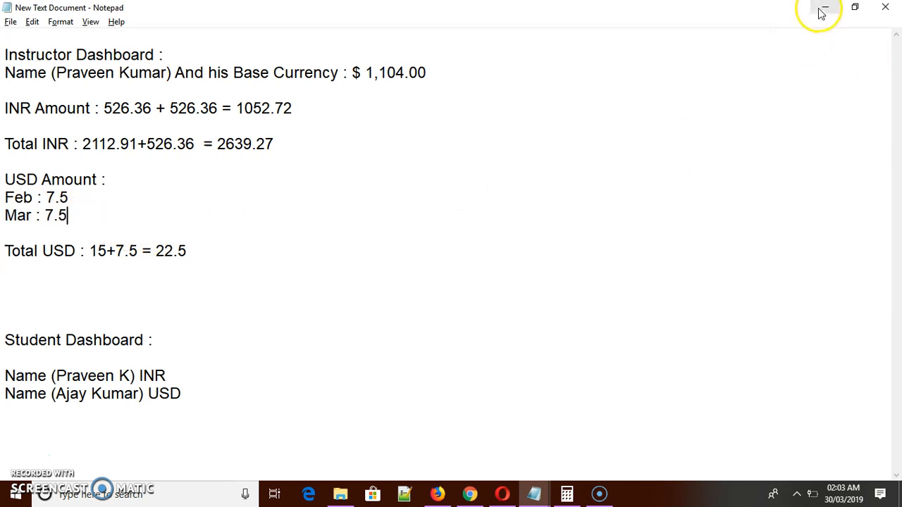
pyautogui.click(88, 212)
pyautogui.moveTo(88, 213); pyautogui.dragTo(5, 212)
pyautogui.moveTo(91, 201); pyautogui.dragTo(11, 198)
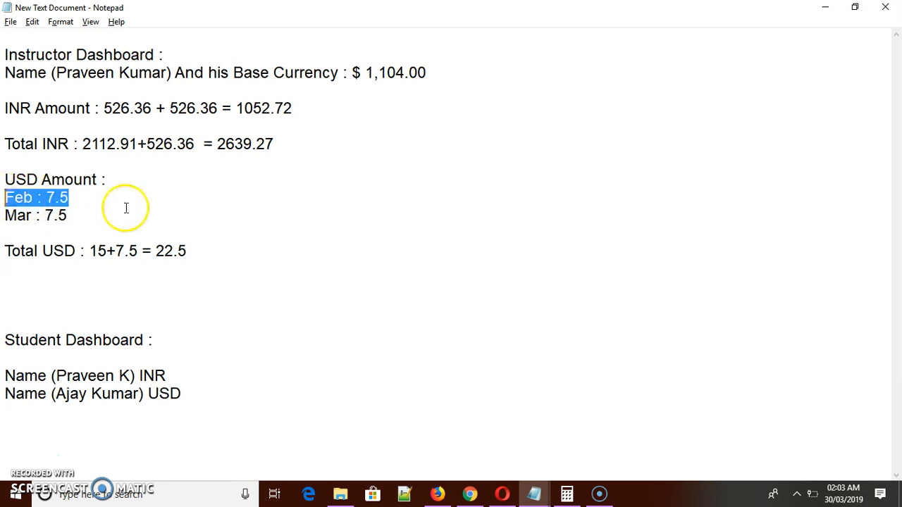
pyautogui.hotkey('alt', 'Tab')
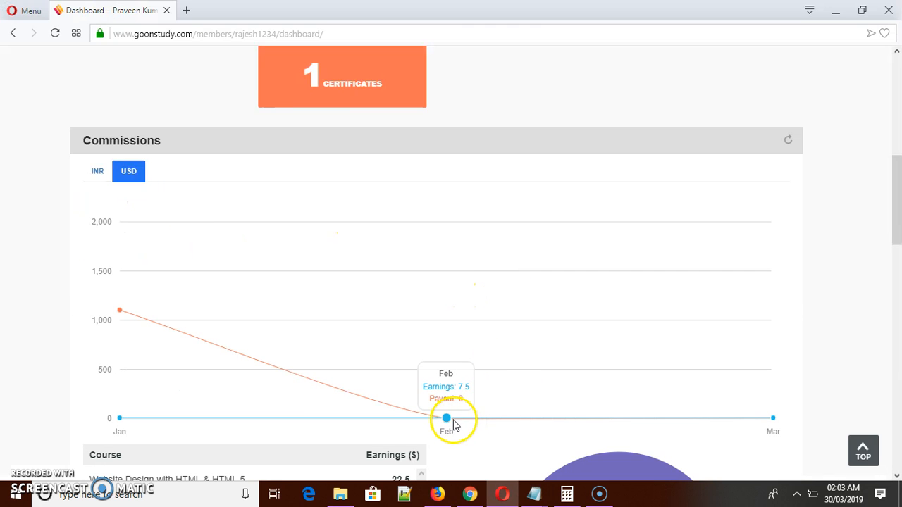
# Compare the Mar USD amount in the Notepad notes with the dashboard's March earnings and payout, and examine the course earnings.
pyautogui.hotkey('alt', 'Tab')
pyautogui.moveTo(80, 212); pyautogui.dragTo(15, 221)
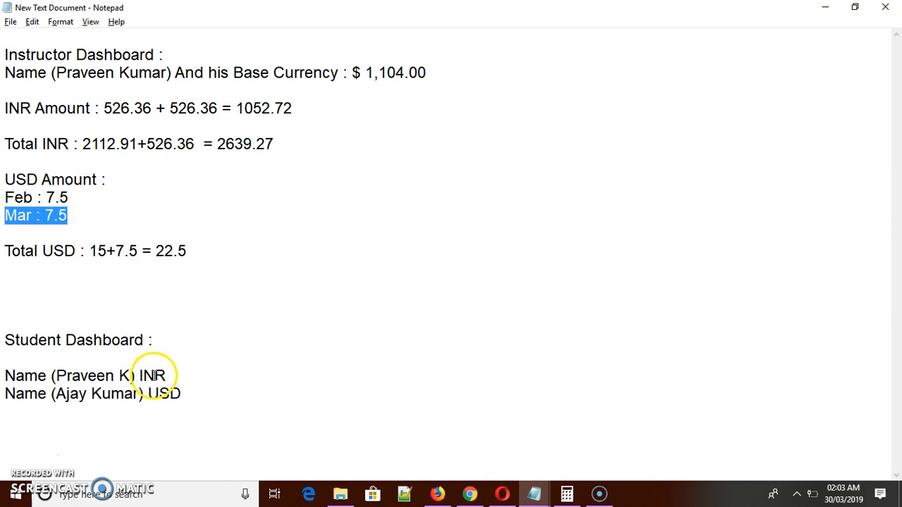
pyautogui.moveTo(151, 395); pyautogui.dragTo(204, 401)
pyautogui.moveTo(90, 216); pyautogui.dragTo(5, 216)
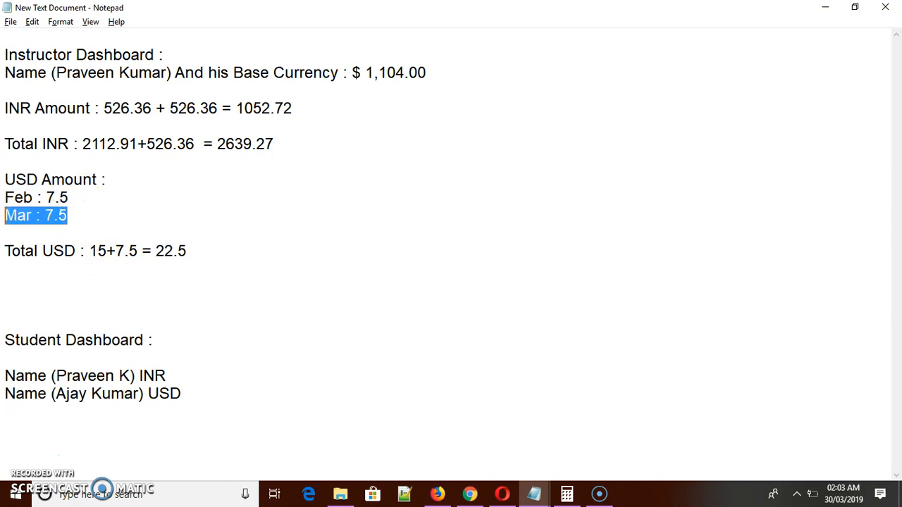
pyautogui.hotkey('alt', 'Tab')
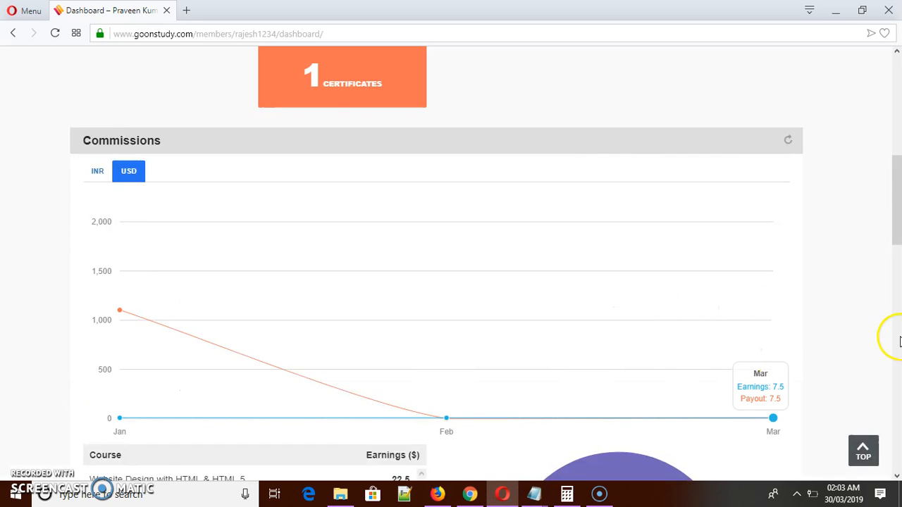
pyautogui.scroll(-3, 899, 217)
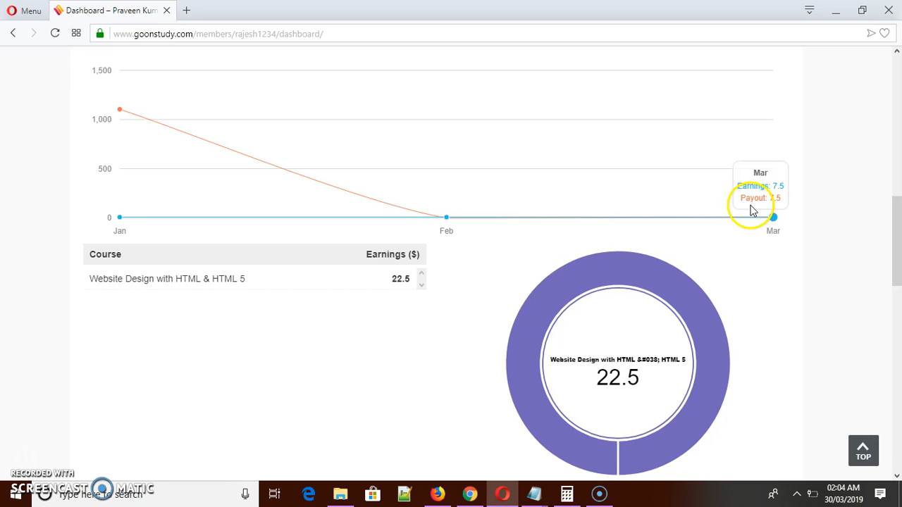
pyautogui.moveTo(453, 233)
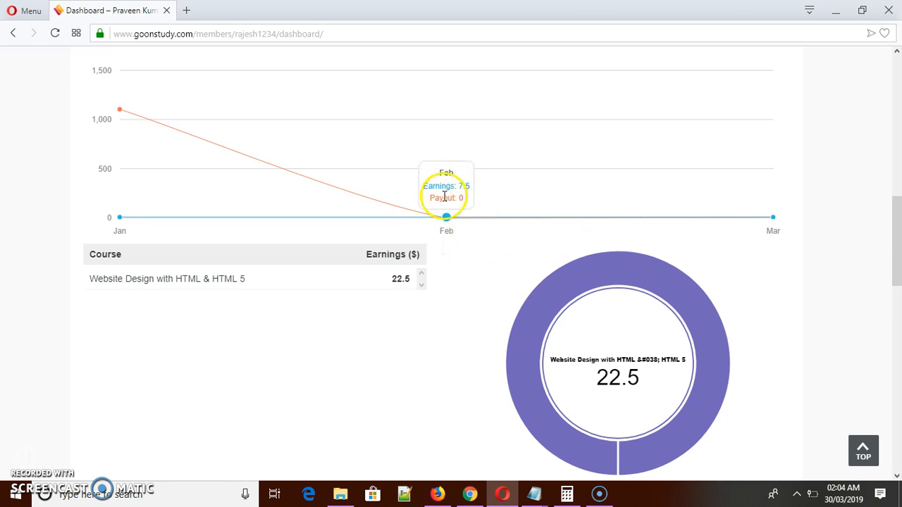
pyautogui.click(437, 493)
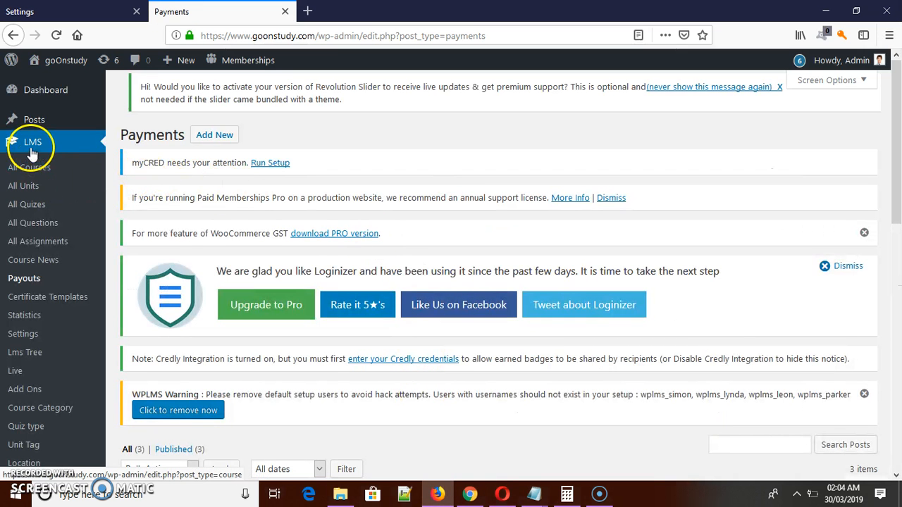
pyautogui.click(29, 283)
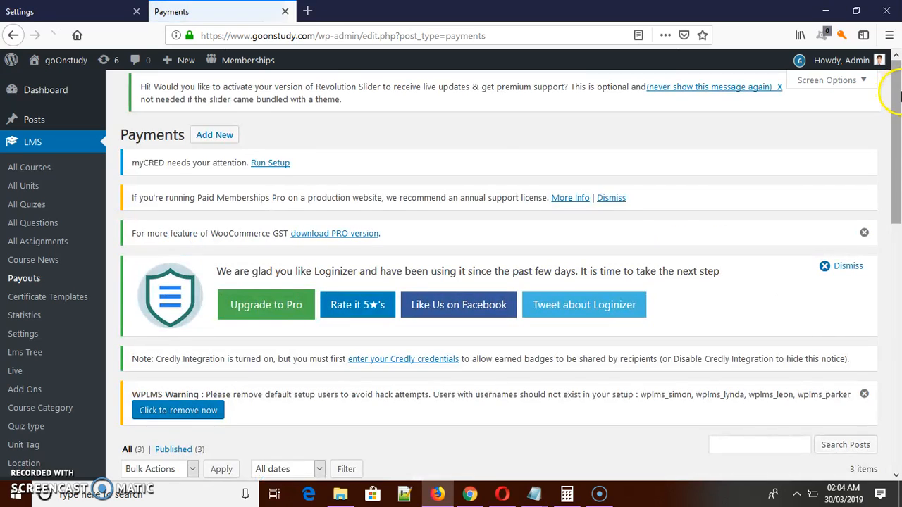
pyautogui.moveTo(897, 95); pyautogui.dragTo(897, 196)
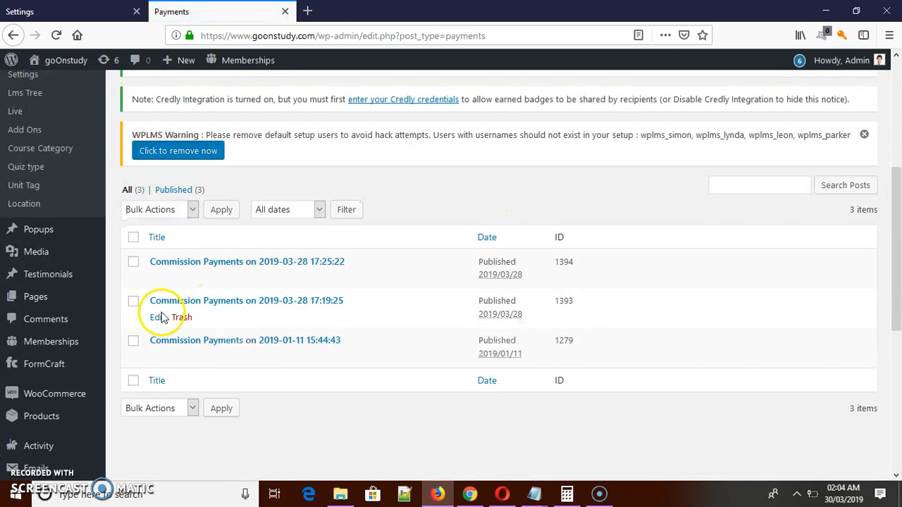
pyautogui.click(503, 317)
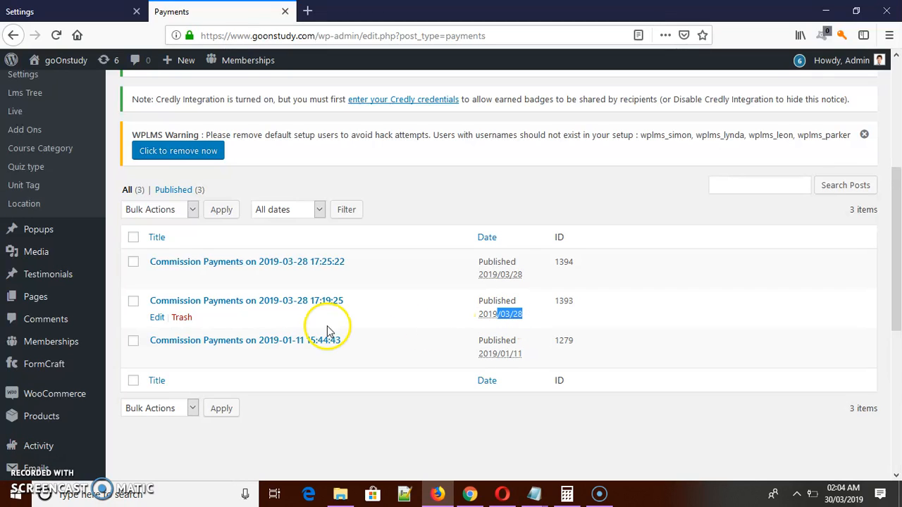
pyautogui.click(500, 316)
pyautogui.click(517, 315)
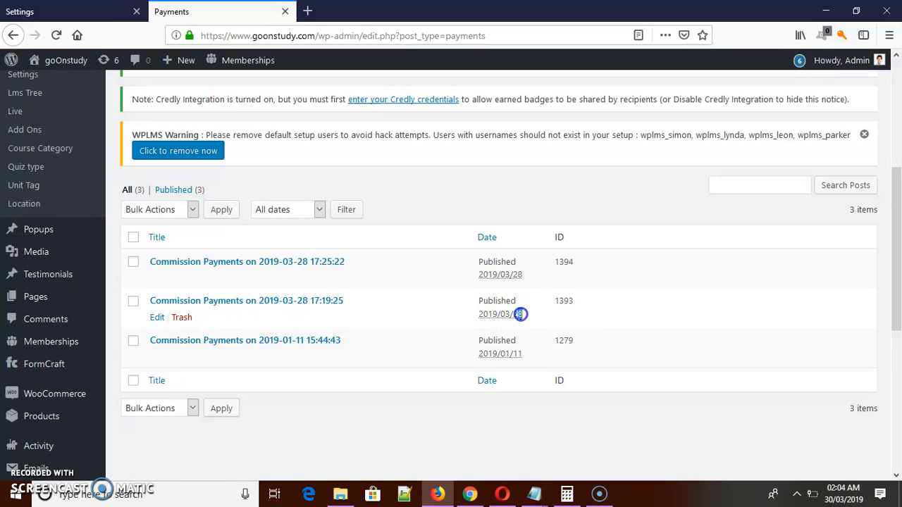
pyautogui.click(501, 494)
pyautogui.moveTo(774, 224)
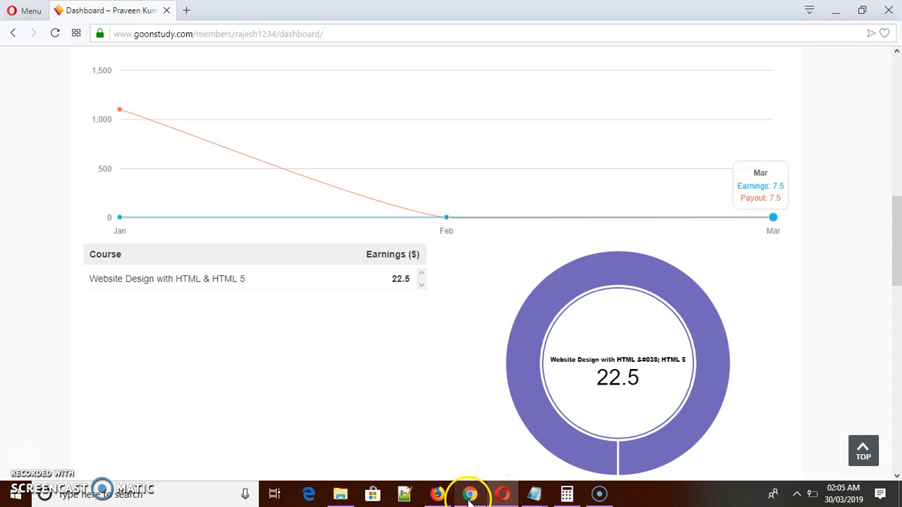
pyautogui.click(436, 493)
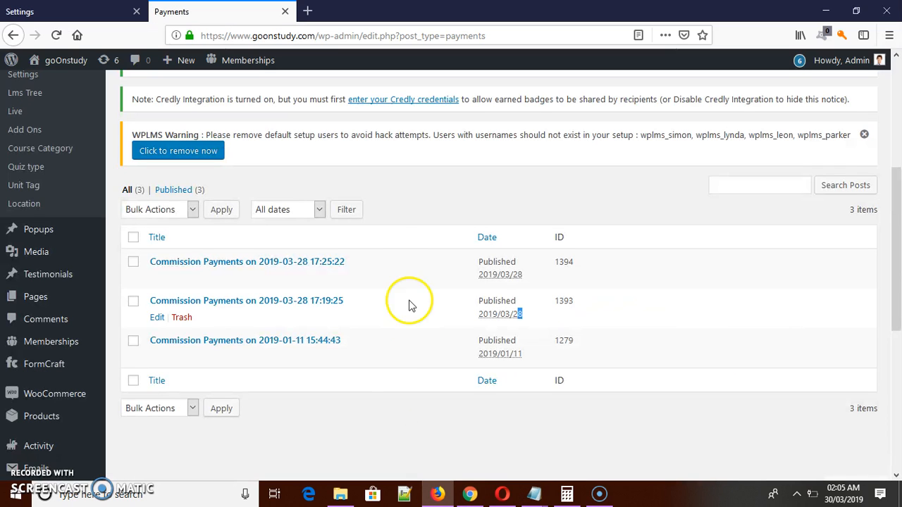
pyautogui.click(157, 317)
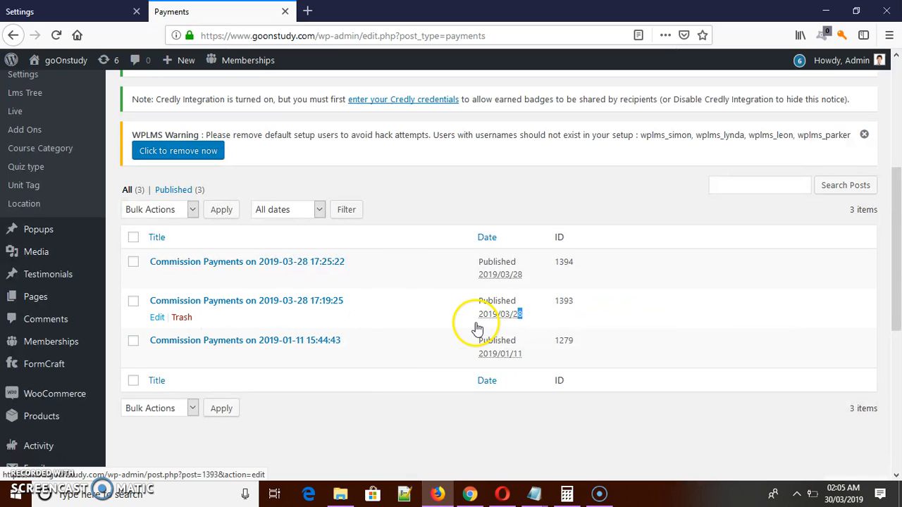
pyautogui.click(522, 321)
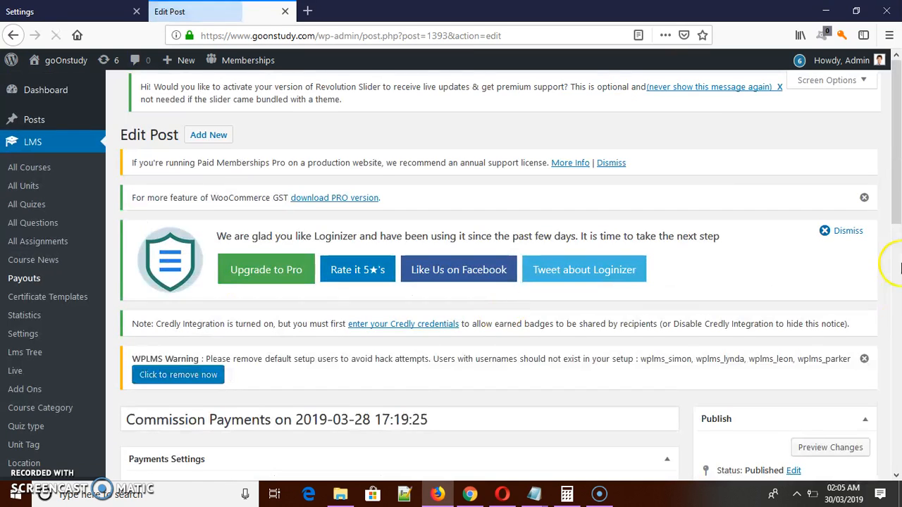
pyautogui.moveTo(899, 185); pyautogui.dragTo(868, 294)
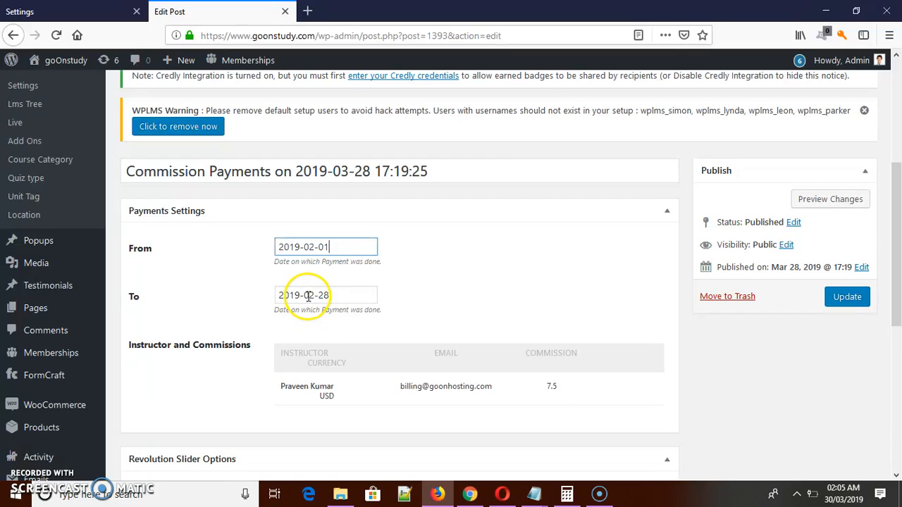
pyautogui.moveTo(305, 296); pyautogui.dragTo(315, 295)
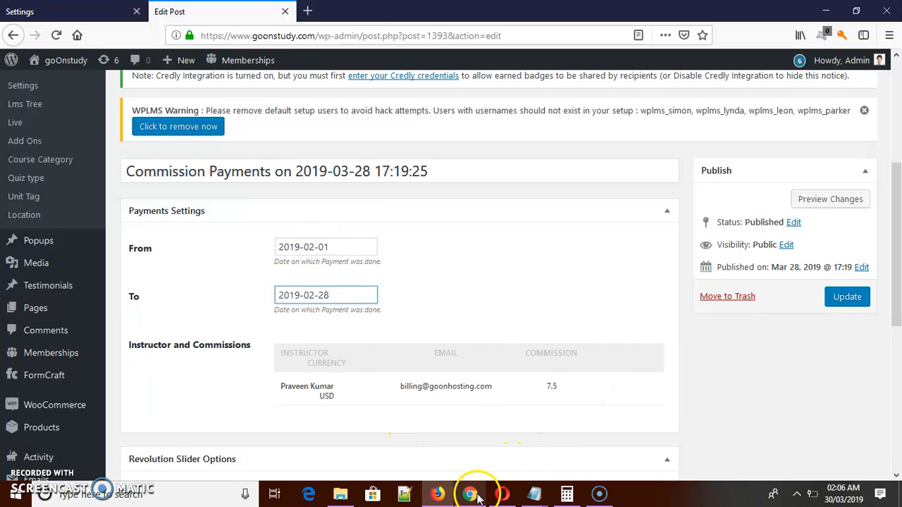
# Check the February payout in Opera's USD chart against the payment's title date and From date in Firefox.
pyautogui.click(503, 494)
pyautogui.moveTo(447, 218)
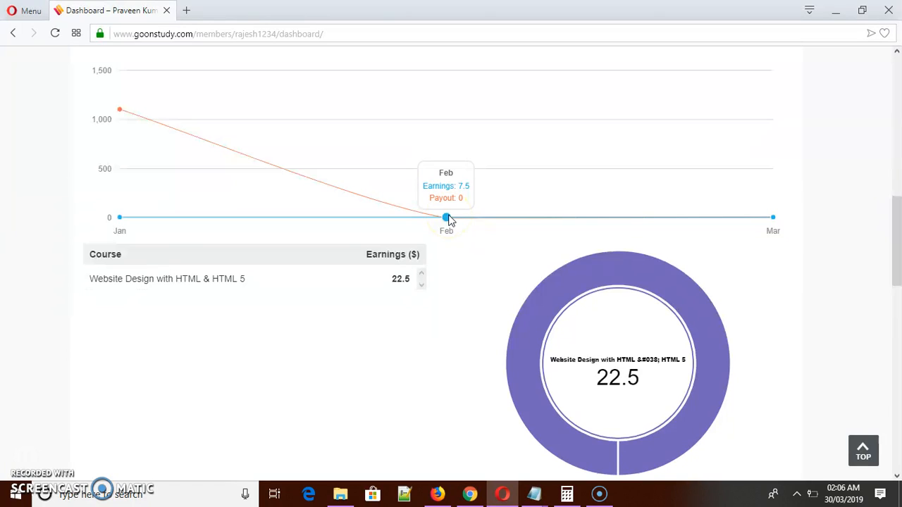
pyautogui.click(438, 494)
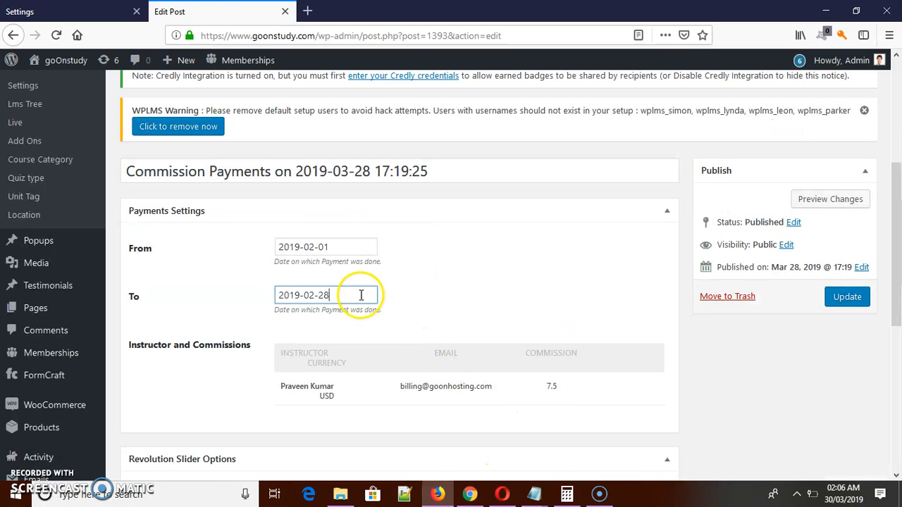
pyautogui.moveTo(341, 171); pyautogui.dragTo(371, 171)
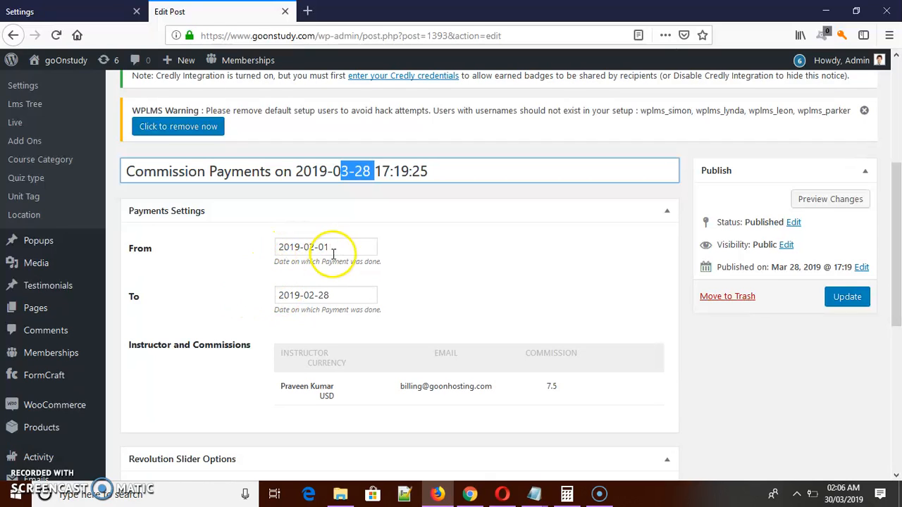
pyautogui.moveTo(301, 246); pyautogui.dragTo(348, 248)
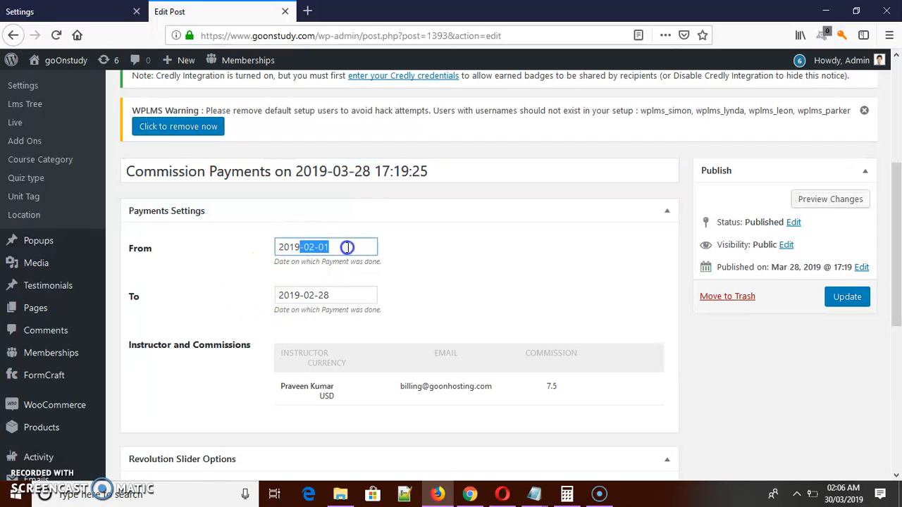
# Switch to Opera and compare the USD chart's February and March payout points.
pyautogui.click(502, 494)
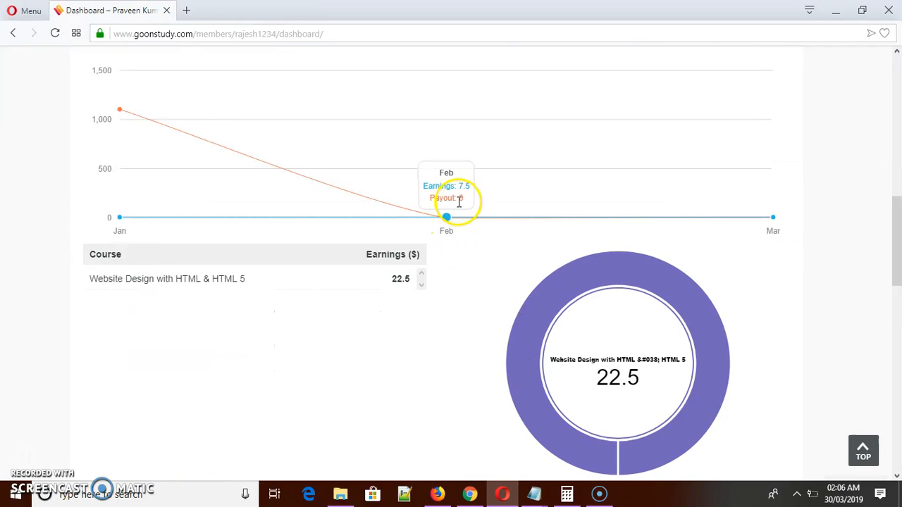
pyautogui.moveTo(627, 230)
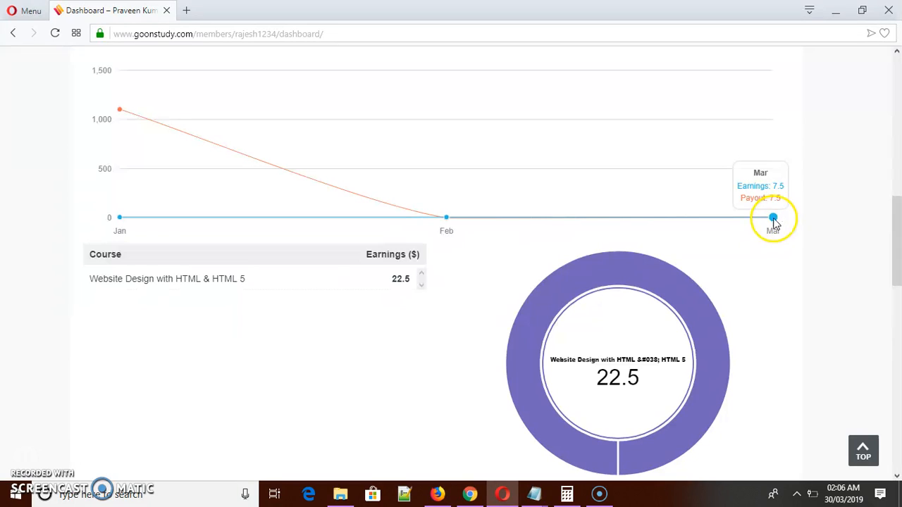
pyautogui.moveTo(450, 220)
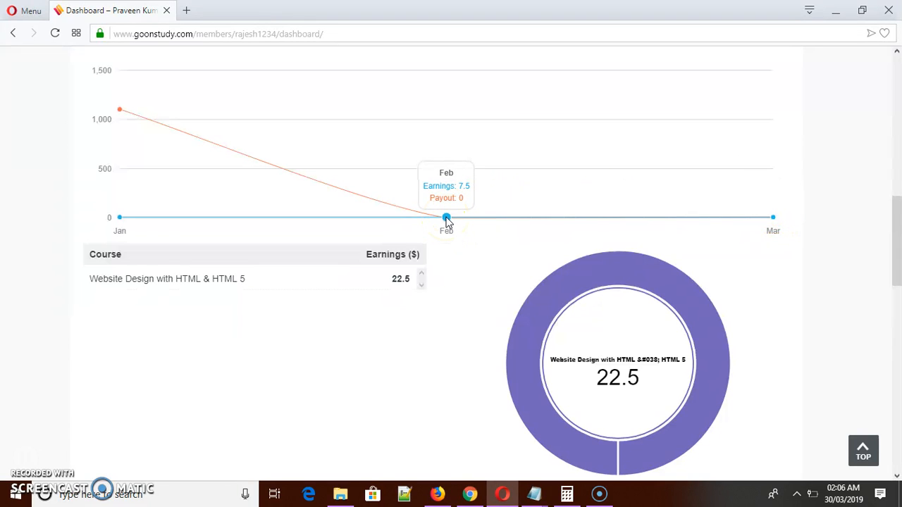
# Show the Commissions chart in INR and examine its February earnings and payout.
pyautogui.moveTo(894, 226); pyautogui.dragTo(898, 213)
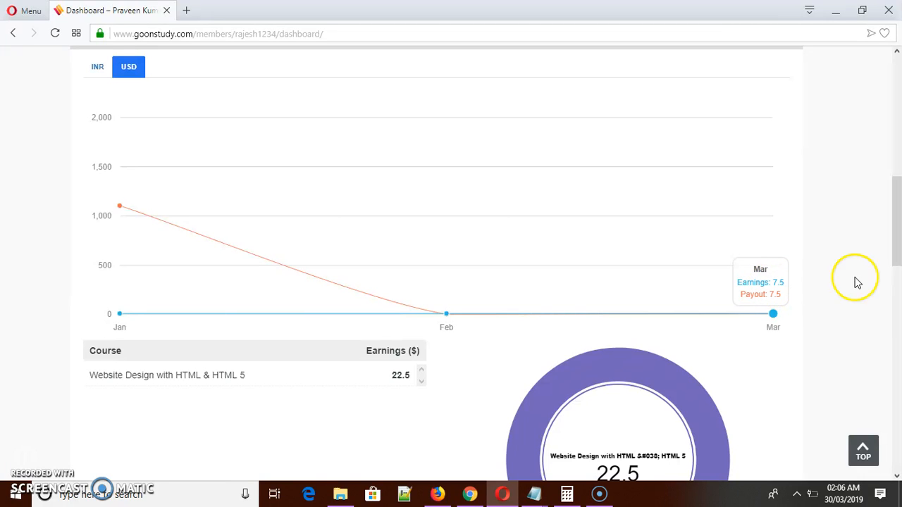
pyautogui.moveTo(897, 238); pyautogui.dragTo(897, 211)
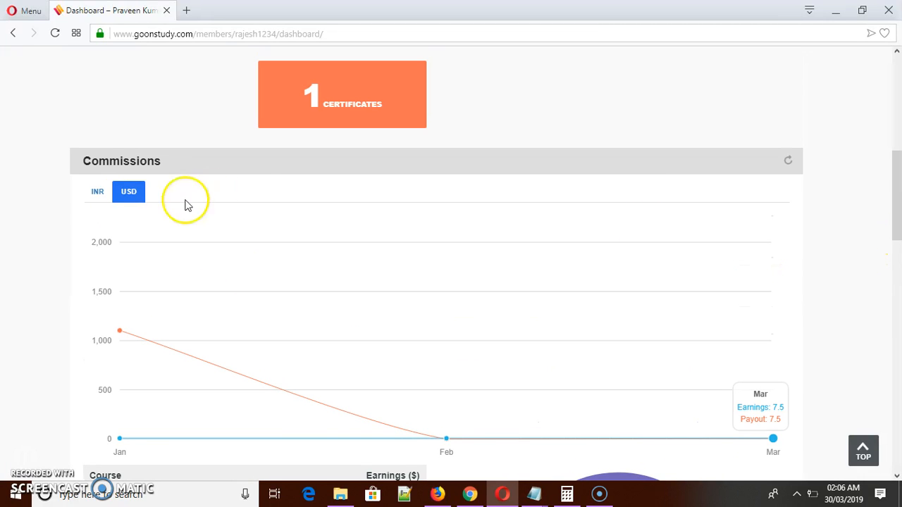
pyautogui.click(102, 194)
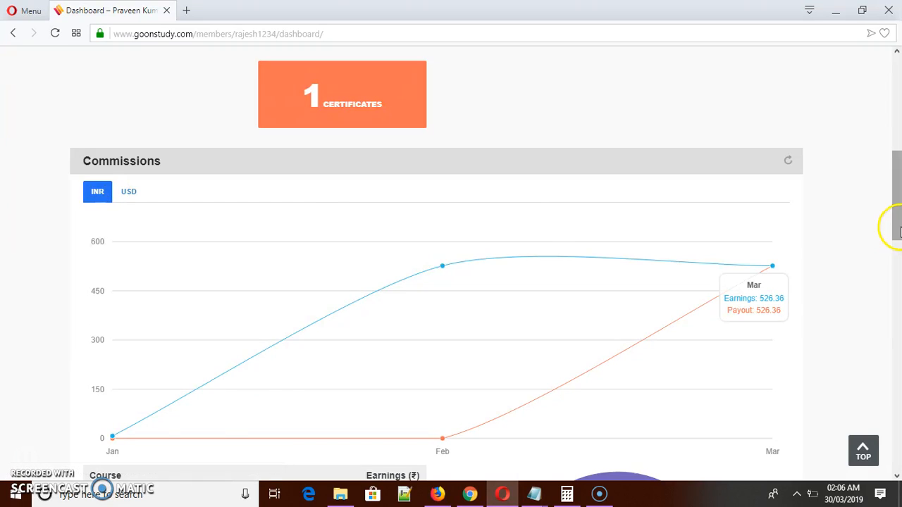
pyautogui.scroll(-2, 900, 232)
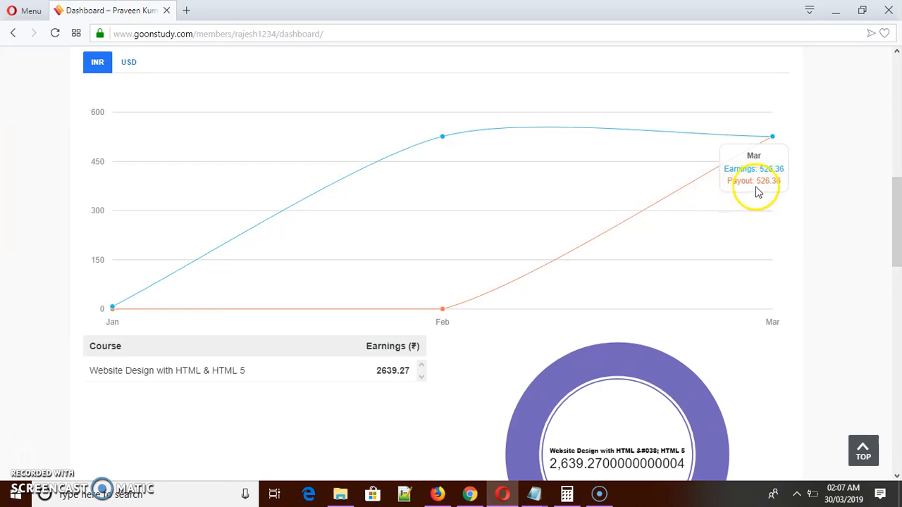
pyautogui.click(437, 493)
pyautogui.moveTo(892, 244); pyautogui.dragTo(898, 186)
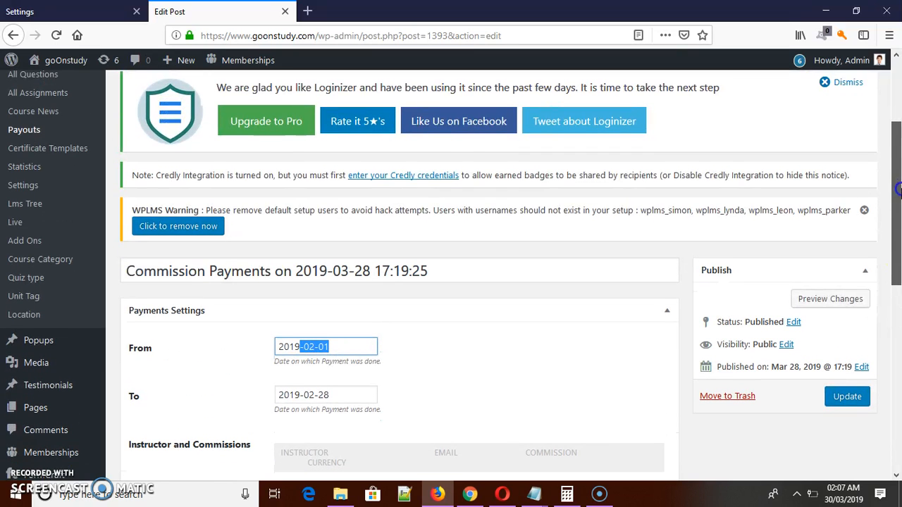
pyautogui.click(24, 130)
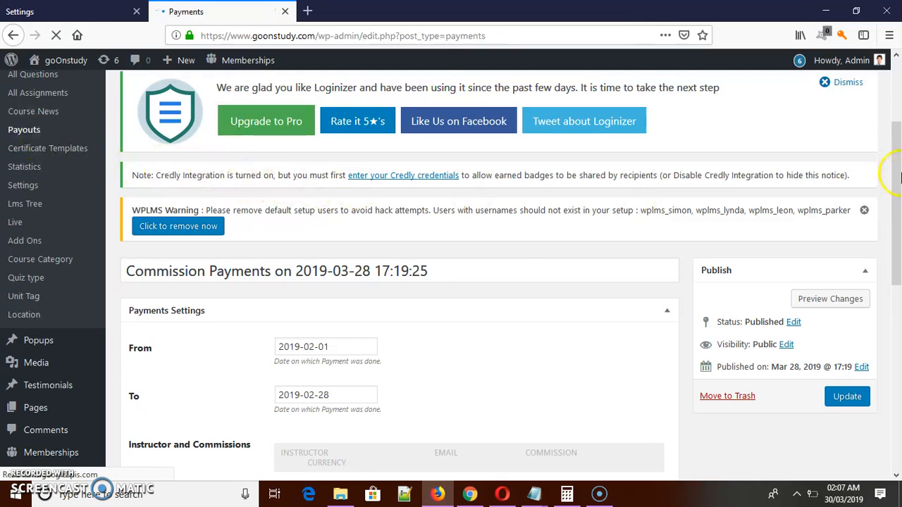
pyautogui.scroll(-5, 258, 250)
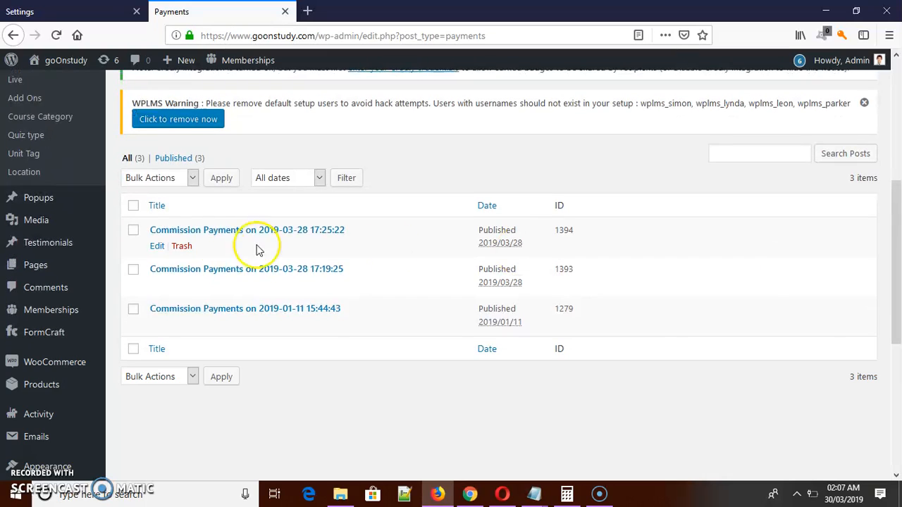
pyautogui.click(158, 247)
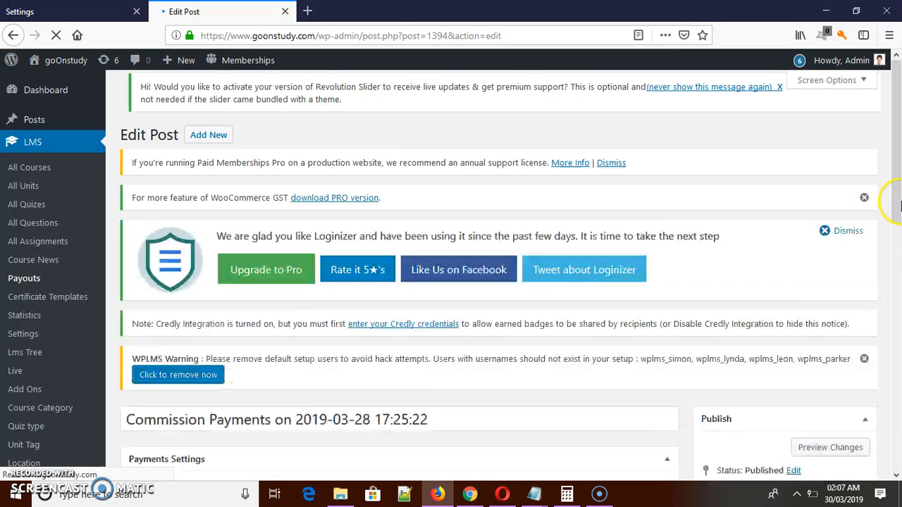
pyautogui.moveTo(900, 200); pyautogui.dragTo(900, 303)
pyautogui.click(304, 237)
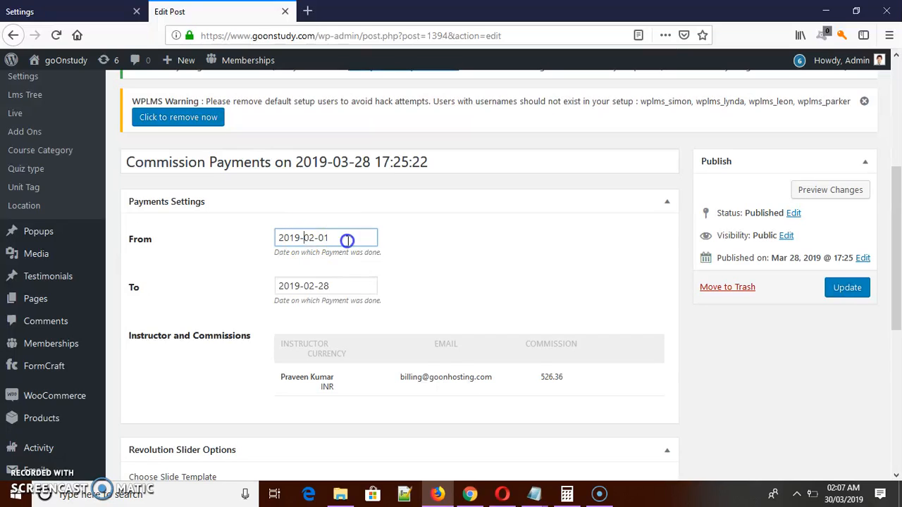
pyautogui.click(302, 287)
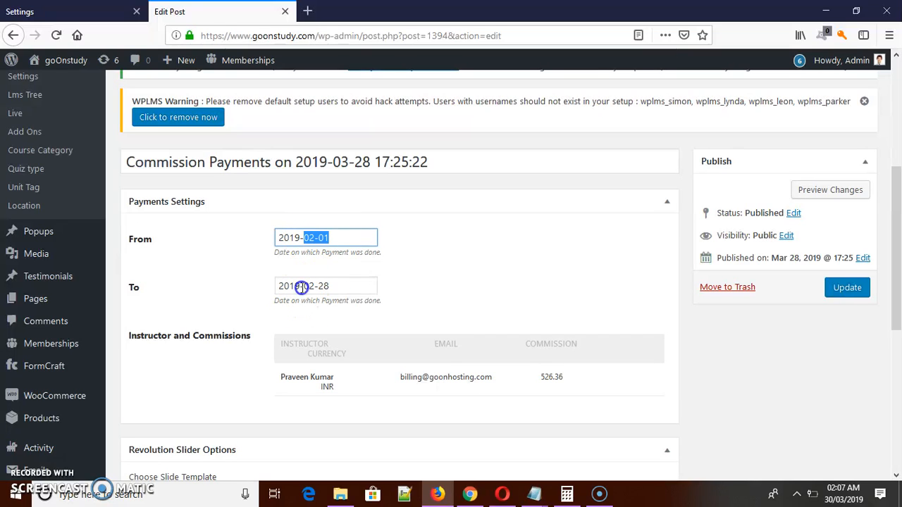
pyautogui.click(349, 285)
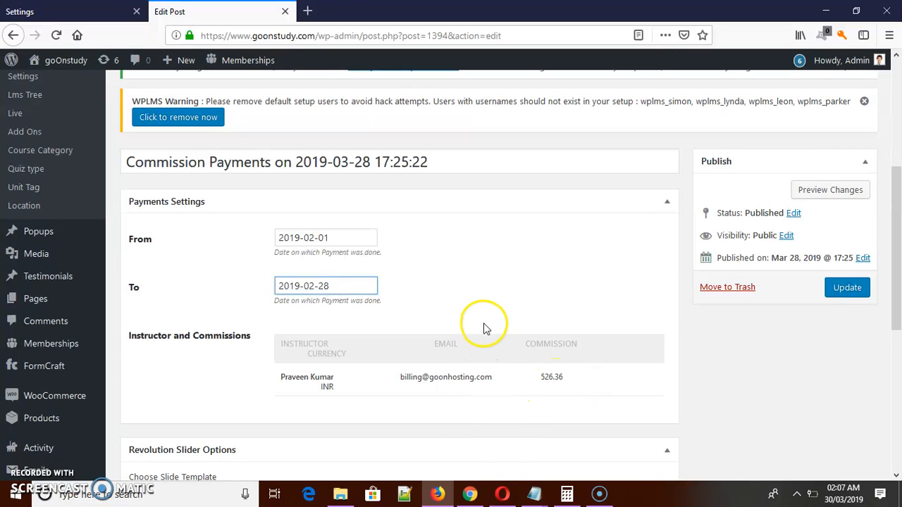
# Open the Pay Commissions section of the LMS commission settings.
pyautogui.scroll(5, 899, 265)
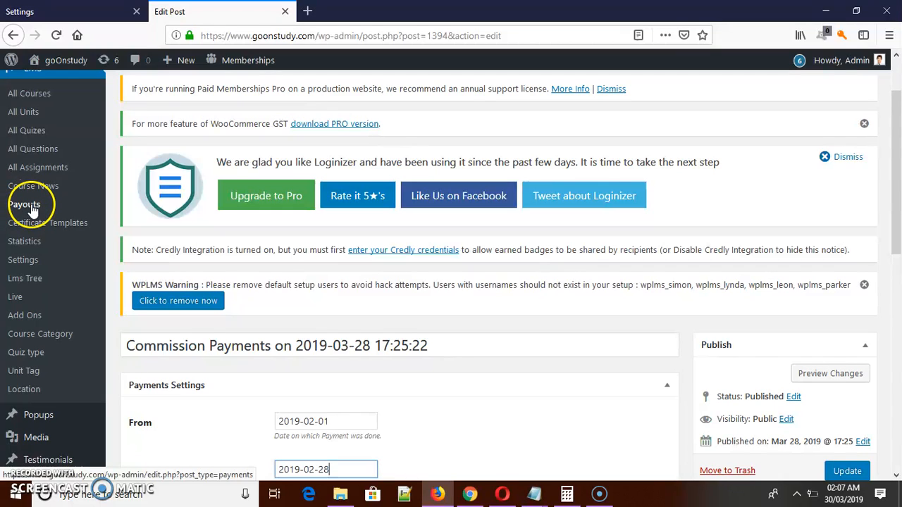
pyautogui.click(26, 265)
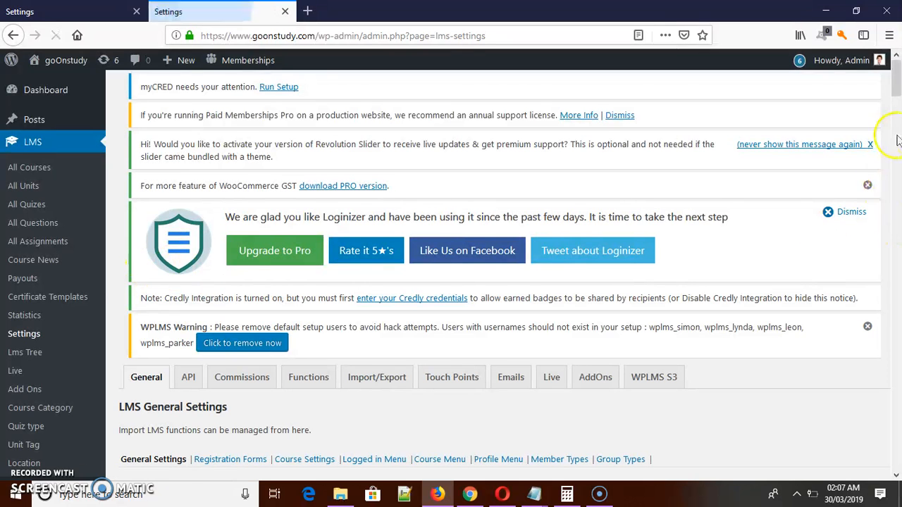
pyautogui.click(897, 115)
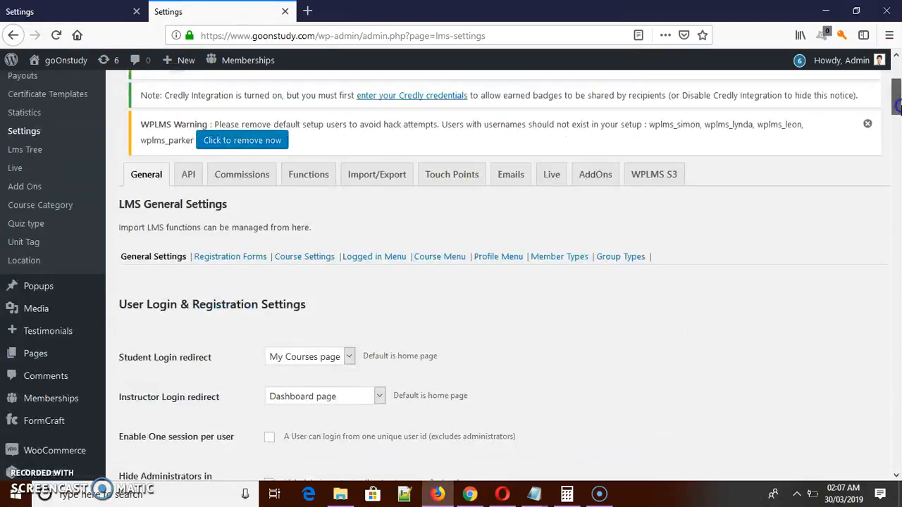
pyautogui.moveTo(897, 114); pyautogui.dragTo(897, 104)
pyautogui.click(250, 175)
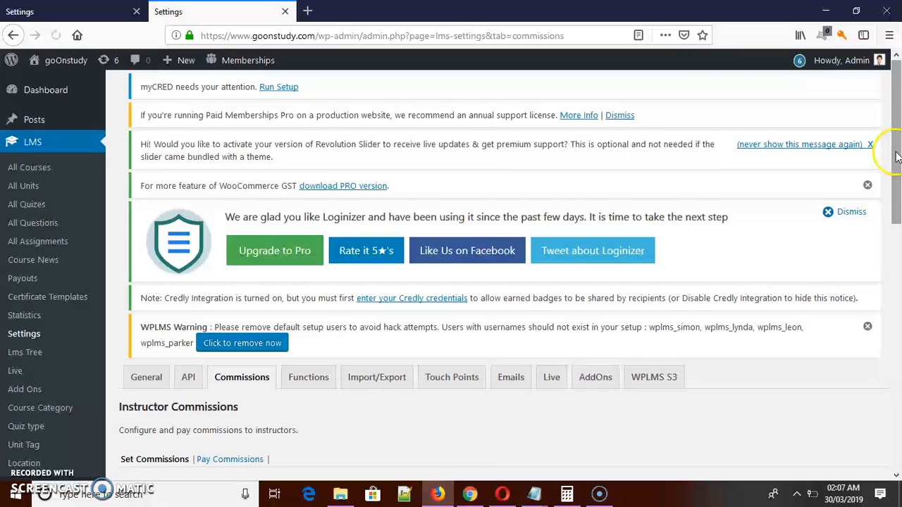
pyautogui.moveTo(898, 148); pyautogui.dragTo(899, 248)
pyautogui.click(246, 208)
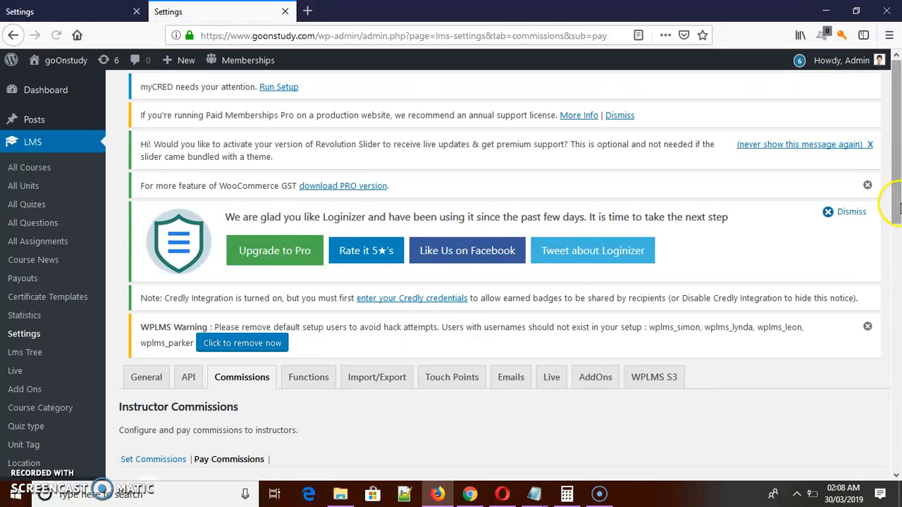
pyautogui.moveTo(890, 208); pyautogui.dragTo(898, 325)
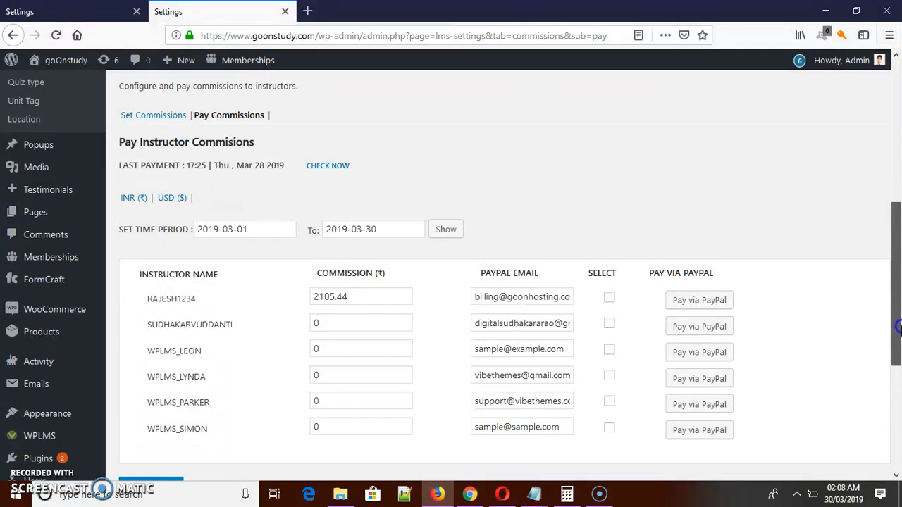
# Check the start and end dates of the payment period and show the instructor commissions in INR.
pyautogui.click(389, 231)
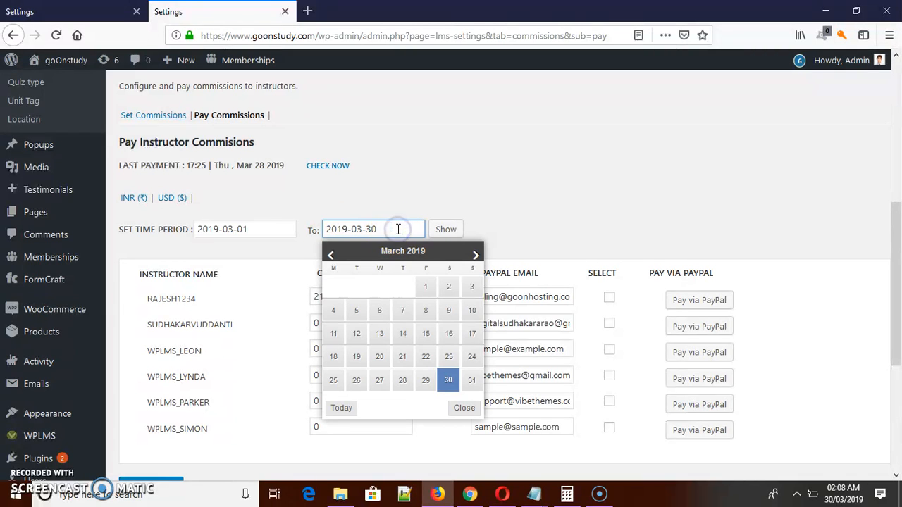
pyautogui.click(296, 227)
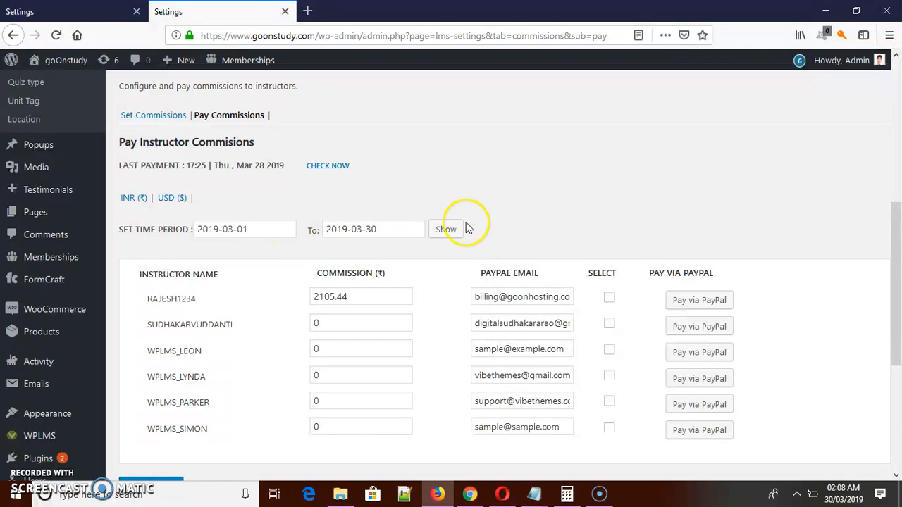
pyautogui.click(129, 200)
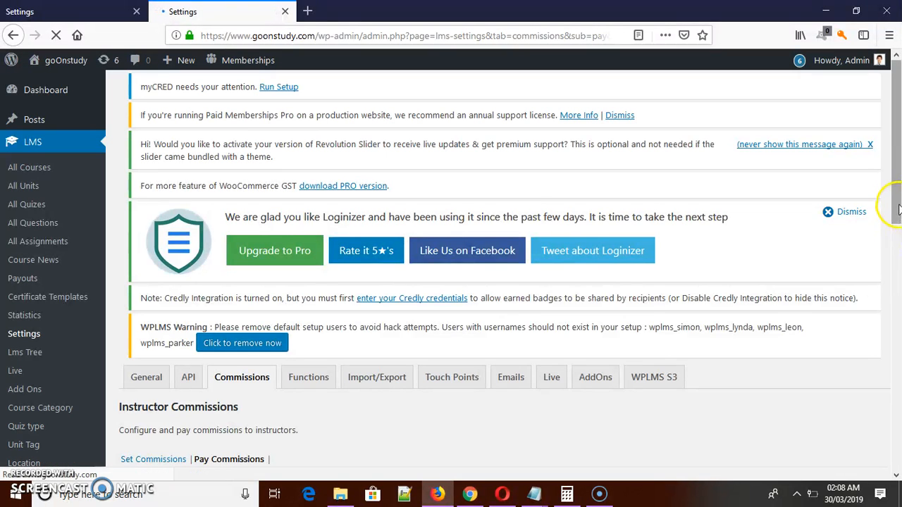
pyautogui.moveTo(898, 207); pyautogui.dragTo(900, 342)
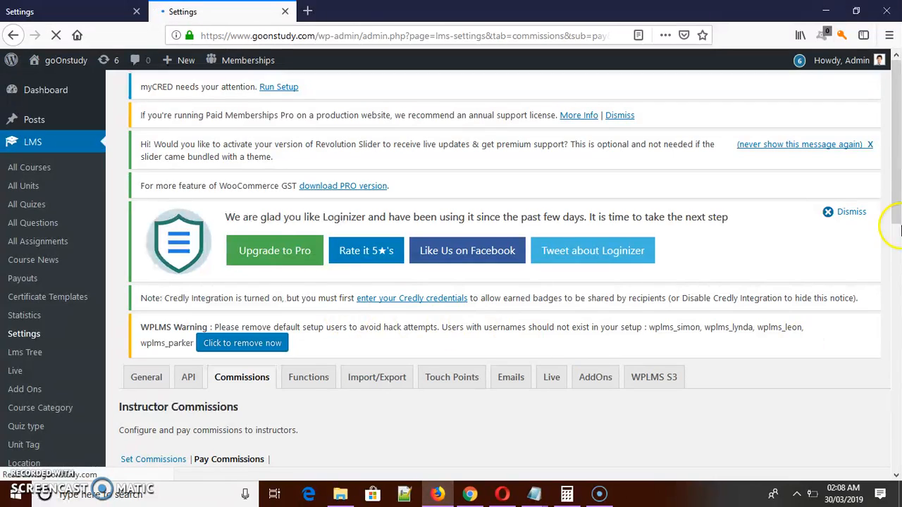
pyautogui.moveTo(896, 195); pyautogui.dragTo(899, 345)
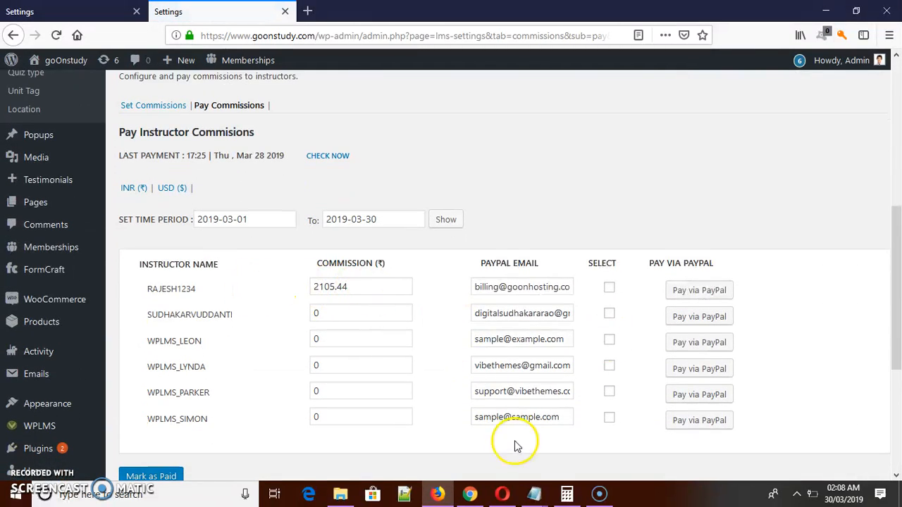
# Check the INR chart's February and March points in Opera, and return to the Pay Commissions page in Firefox.
pyautogui.click(502, 496)
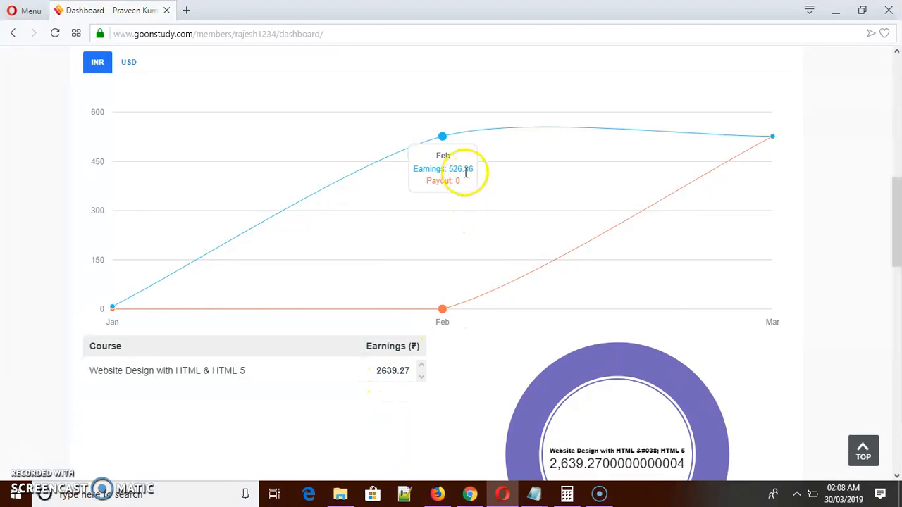
pyautogui.moveTo(725, 182)
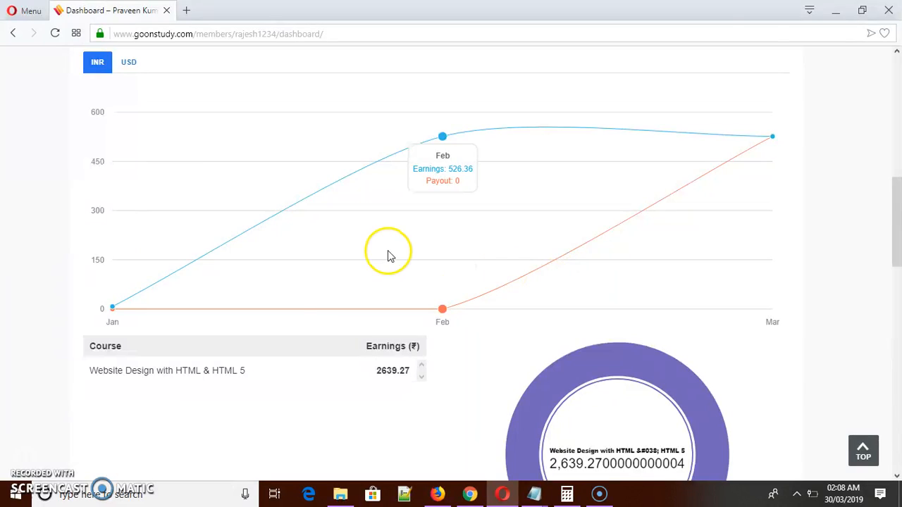
pyautogui.hotkey('alt', 'Tab')
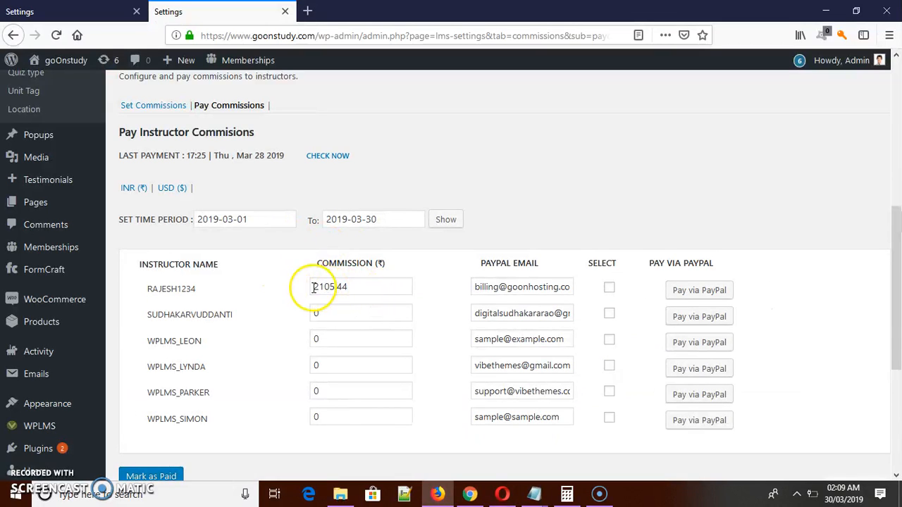
# Select the first instructor's INR commission for 2019-03-01 to 2019-03-30, check the PayPal email and mark the commission as paid.
pyautogui.click(610, 288)
pyautogui.scroll(-1, 897, 225)
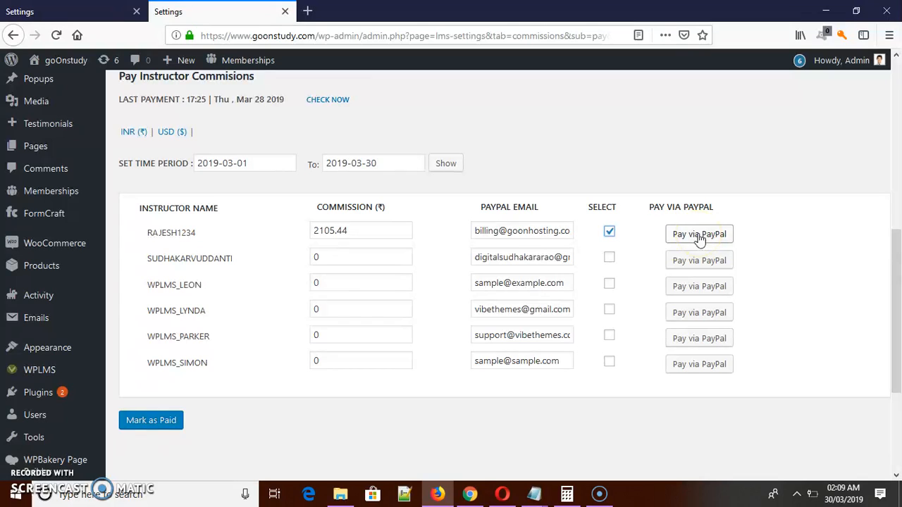
pyautogui.moveTo(485, 230); pyautogui.dragTo(576, 236)
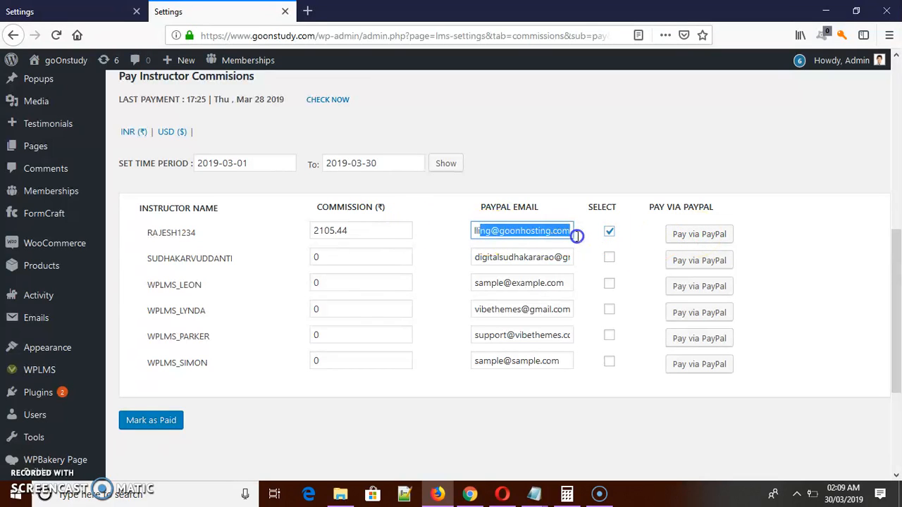
pyautogui.click(517, 234)
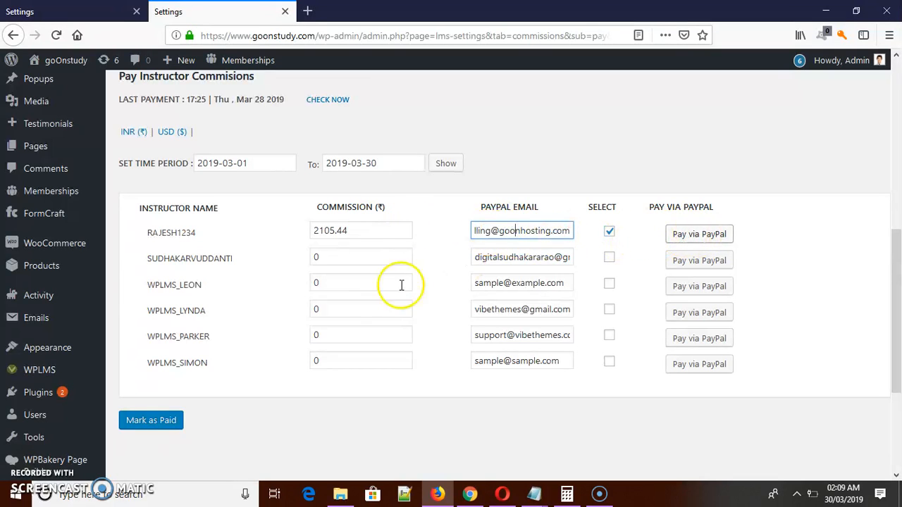
pyautogui.click(162, 429)
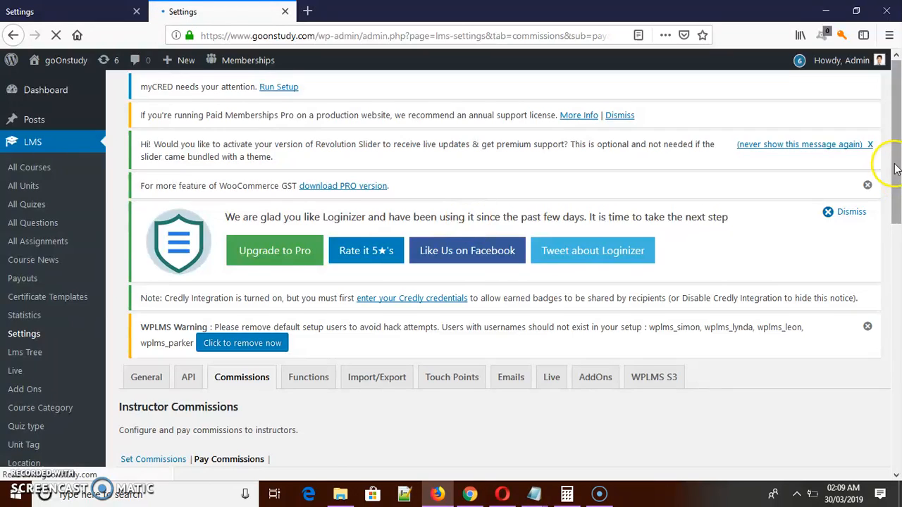
pyautogui.moveTo(896, 162); pyautogui.dragTo(892, 281)
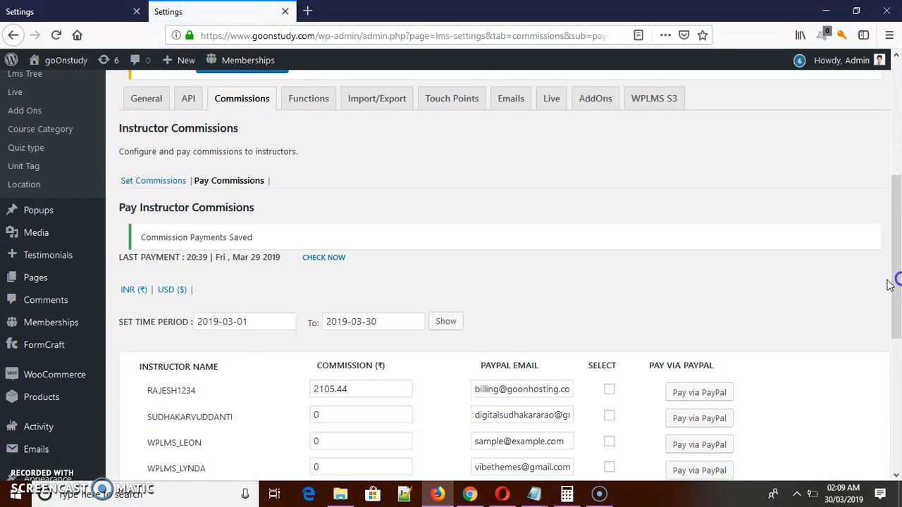
# Show the instructor commissions in USD and check the payment period's From and To dates.
pyautogui.click(171, 295)
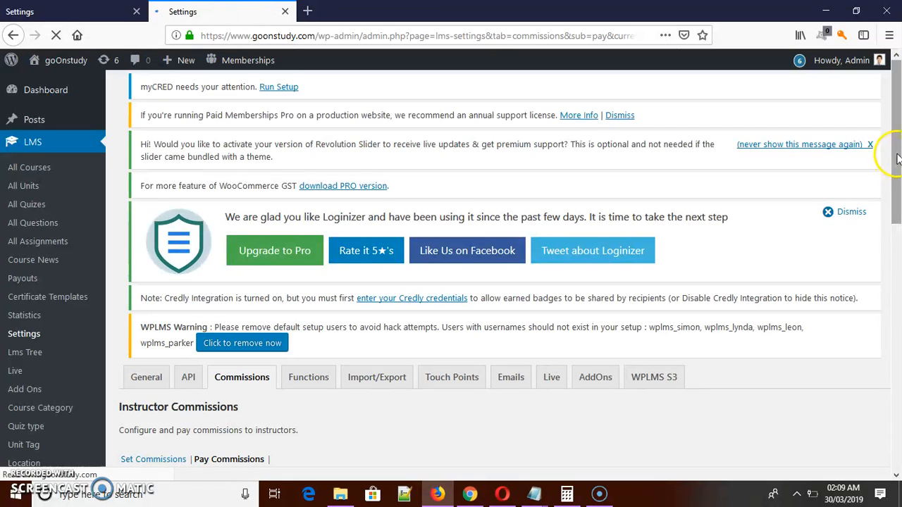
pyautogui.moveTo(894, 153); pyautogui.dragTo(899, 304)
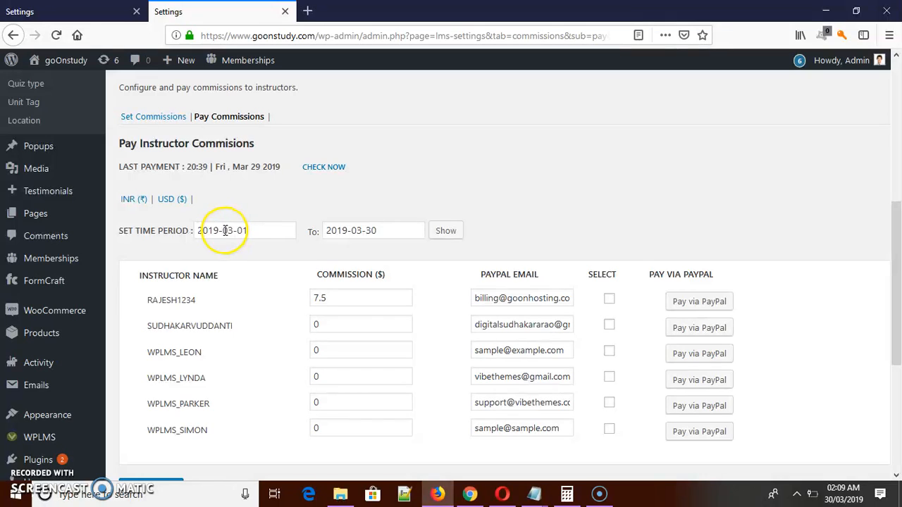
pyautogui.doubleClick(259, 232)
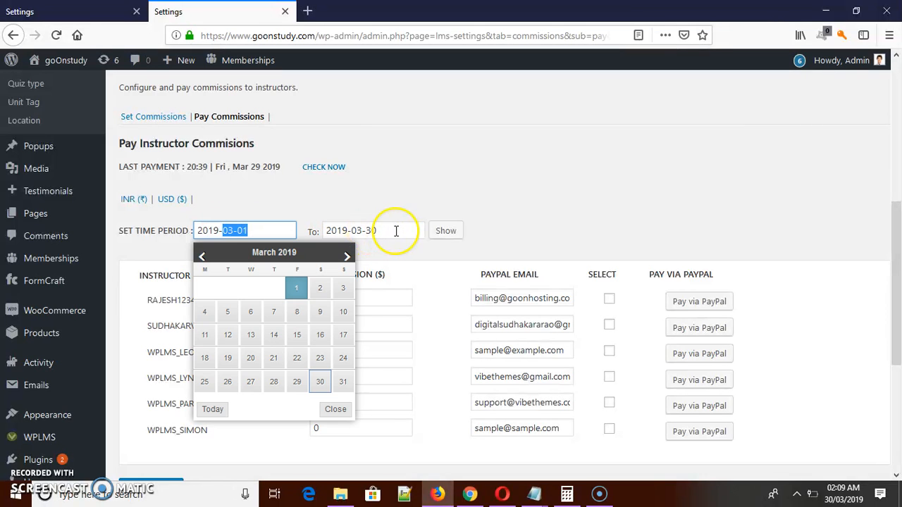
pyautogui.press('Tab')
pyautogui.click(431, 224)
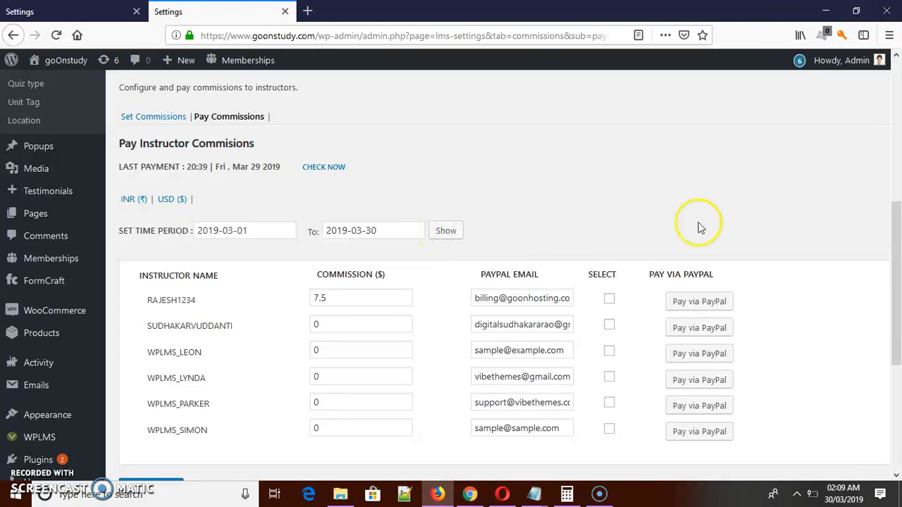
# List the USD commissions for 2019-03-01 to 2019-03-30 and mark the first instructor's commission as paid.
pyautogui.click(451, 231)
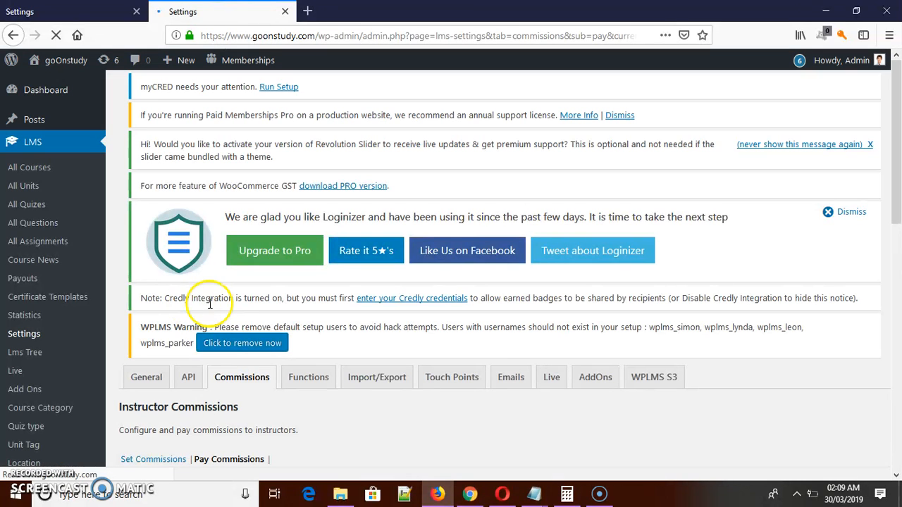
pyautogui.moveTo(894, 171); pyautogui.dragTo(896, 332)
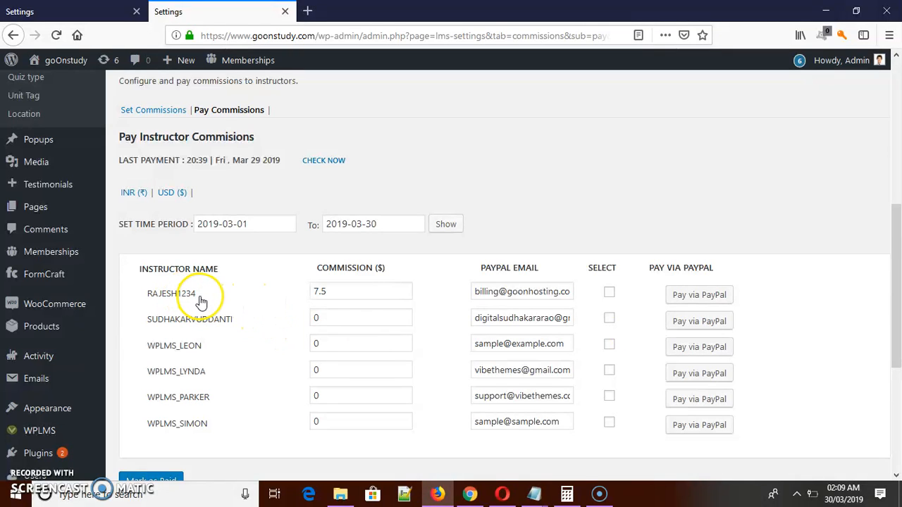
pyautogui.moveTo(896, 216); pyautogui.dragTo(899, 257)
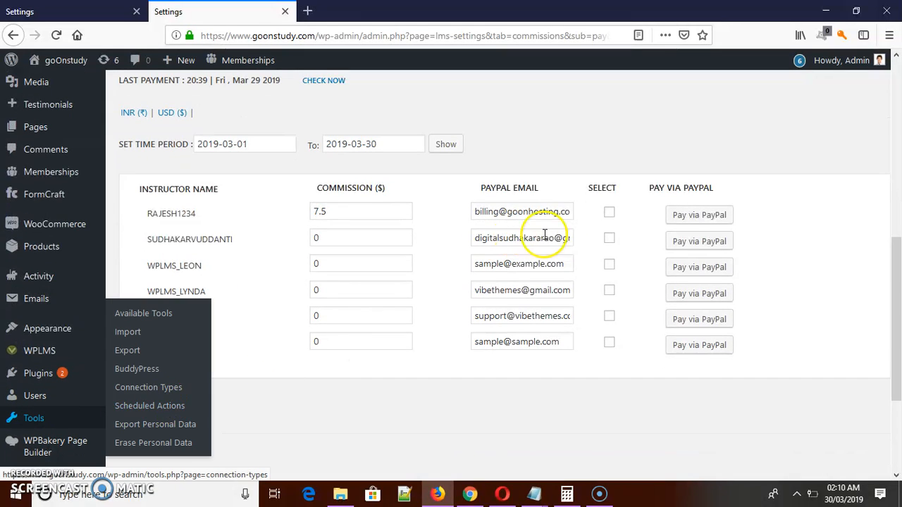
pyautogui.click(611, 217)
pyautogui.click(166, 401)
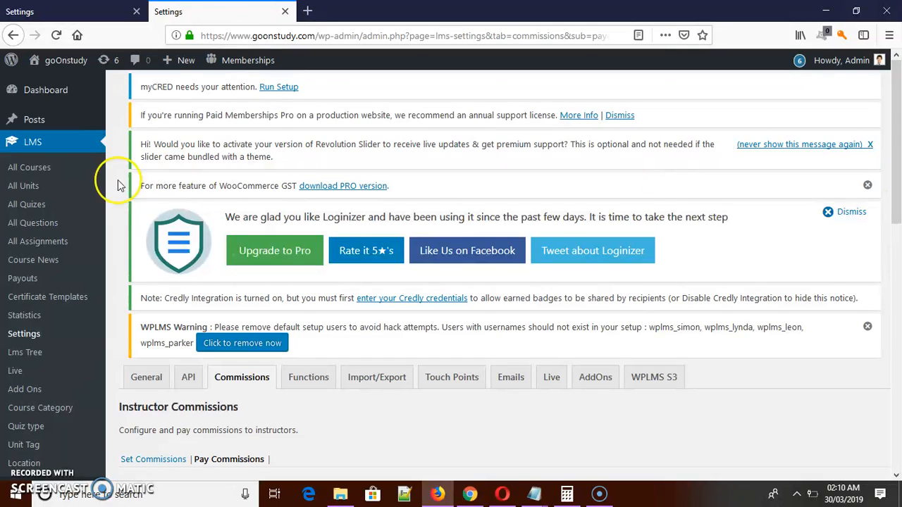
# Review the commission records in the Payouts list, and reload the instructor dashboard in Opera to check the INR commissions chart.
pyautogui.click(28, 280)
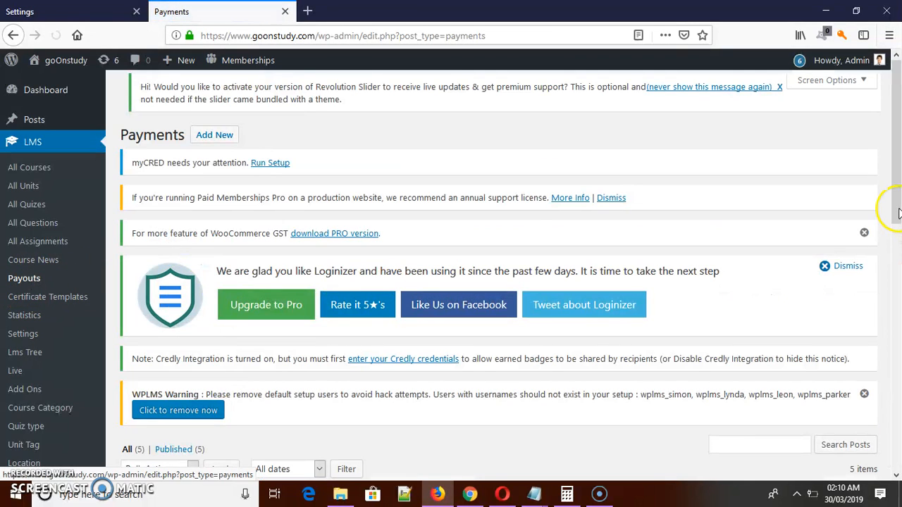
pyautogui.moveTo(888, 176); pyautogui.dragTo(898, 295)
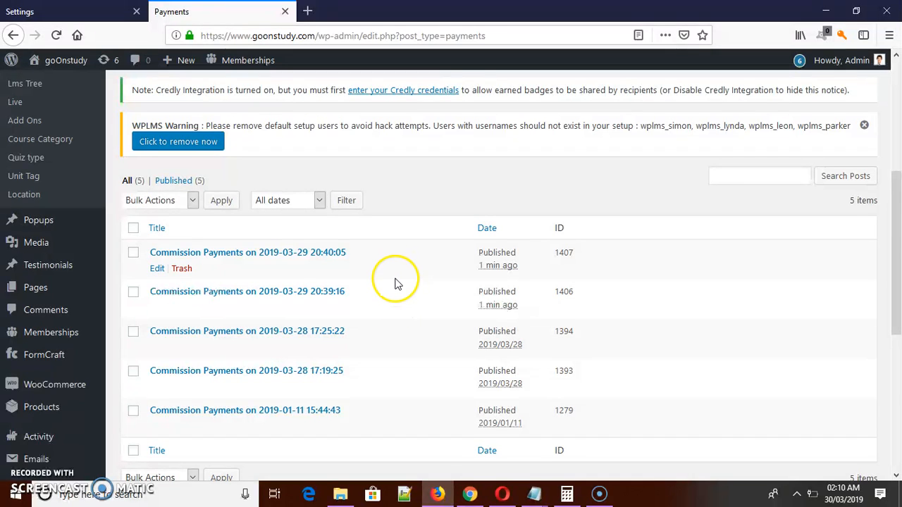
pyautogui.click(503, 495)
pyautogui.moveTo(899, 241); pyautogui.dragTo(898, 155)
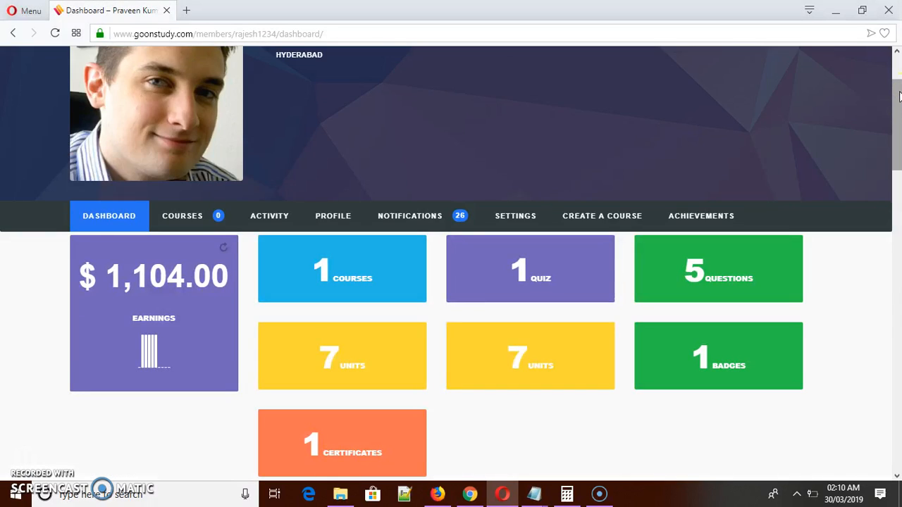
pyautogui.moveTo(898, 107); pyautogui.dragTo(890, 187)
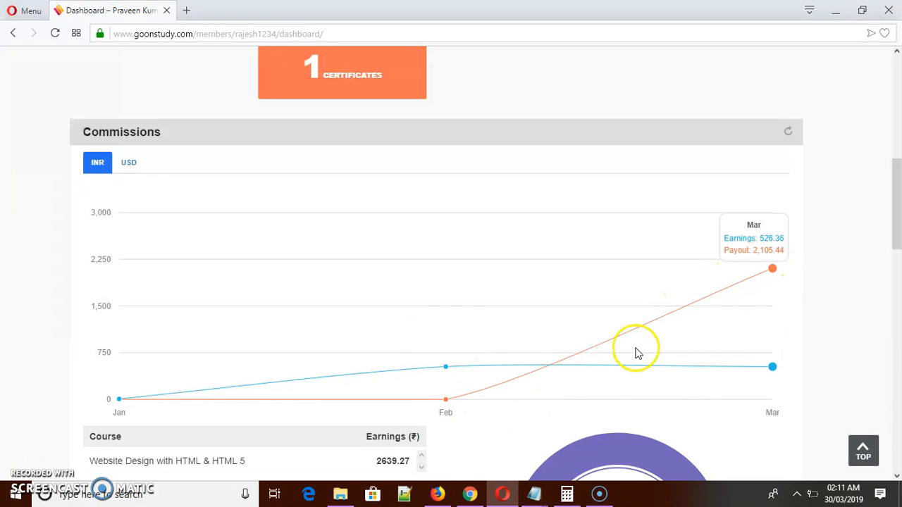
pyautogui.click(437, 494)
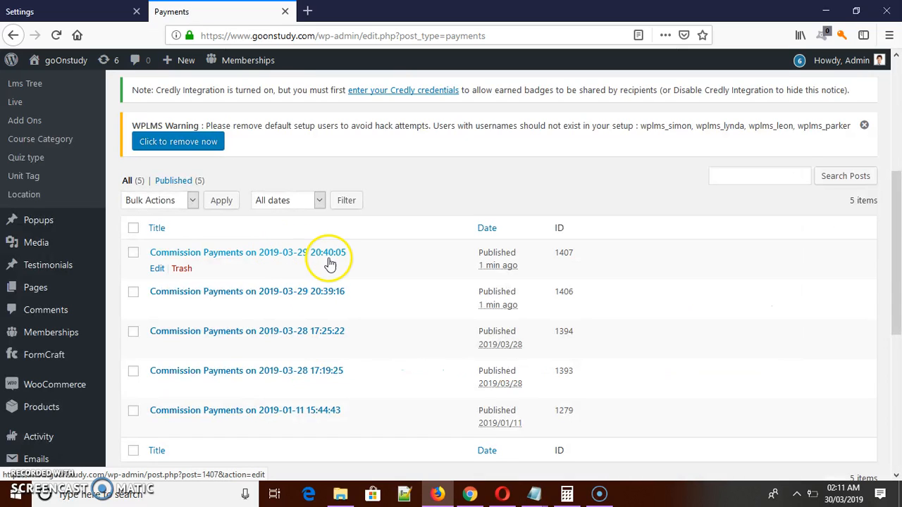
pyautogui.click(295, 307)
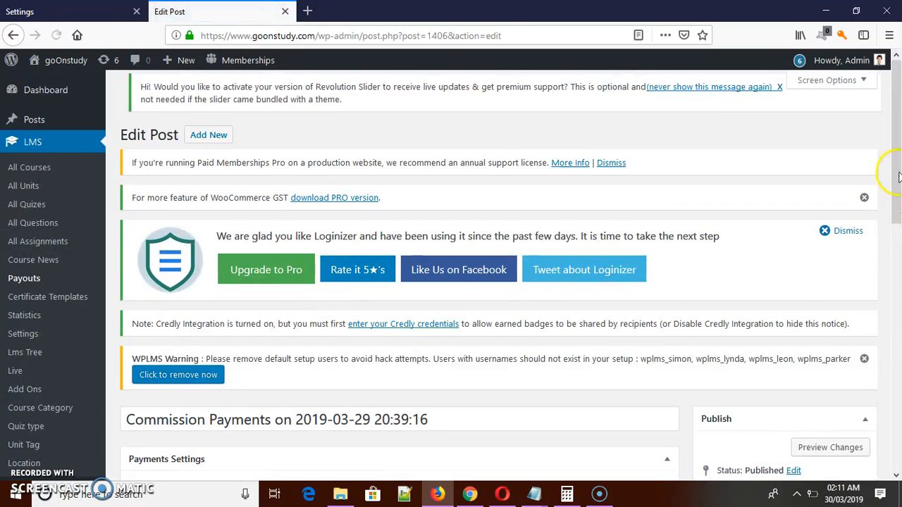
pyautogui.moveTo(889, 171); pyautogui.dragTo(898, 297)
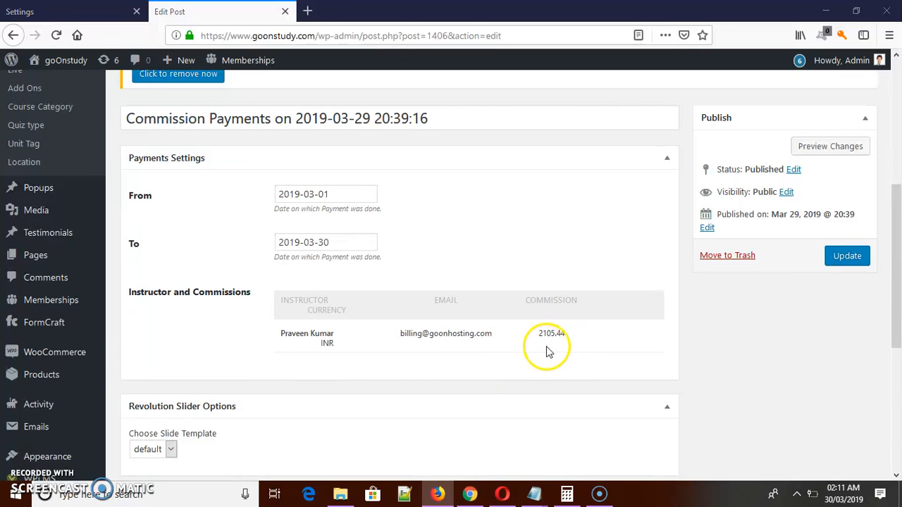
# Compare the INR chart's February and March points in Opera with the From and To dates of the payment record in Firefox.
pyautogui.hotkey('alt', 'Tab')
pyautogui.moveTo(752, 310)
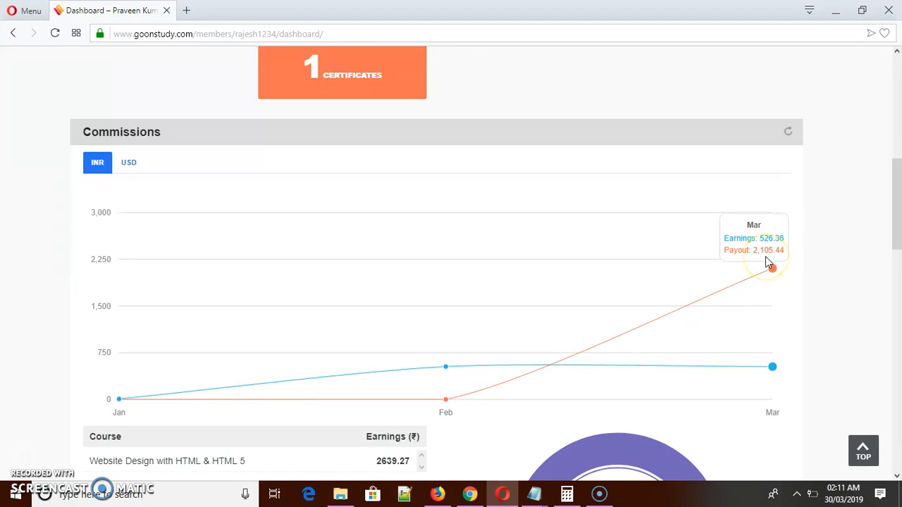
pyautogui.moveTo(492, 397)
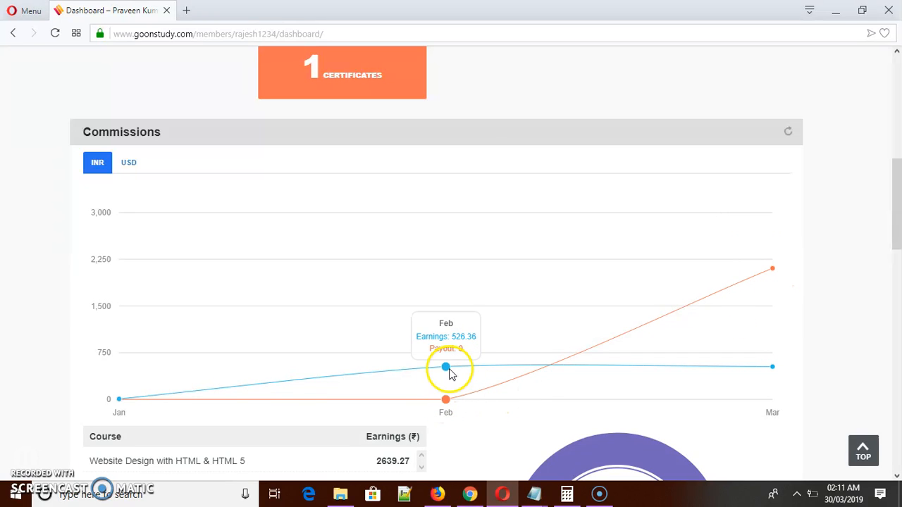
pyautogui.moveTo(777, 298)
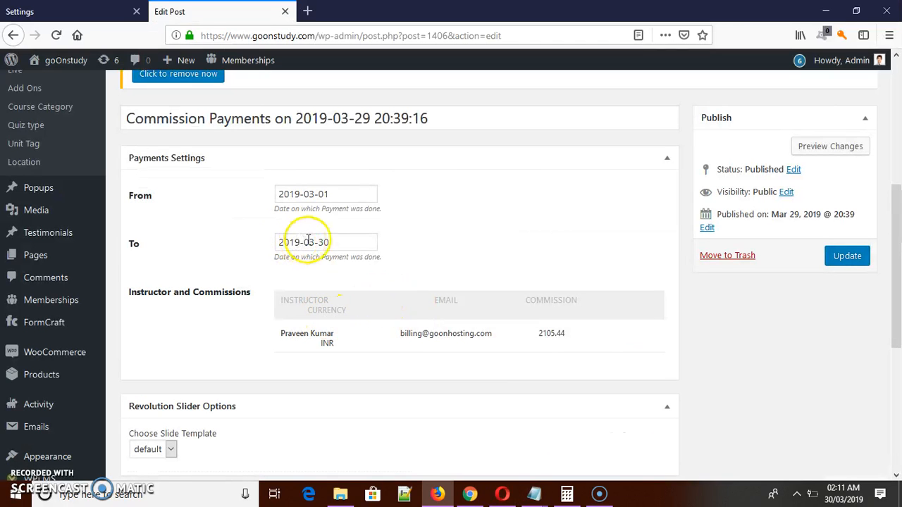
pyautogui.click(308, 241)
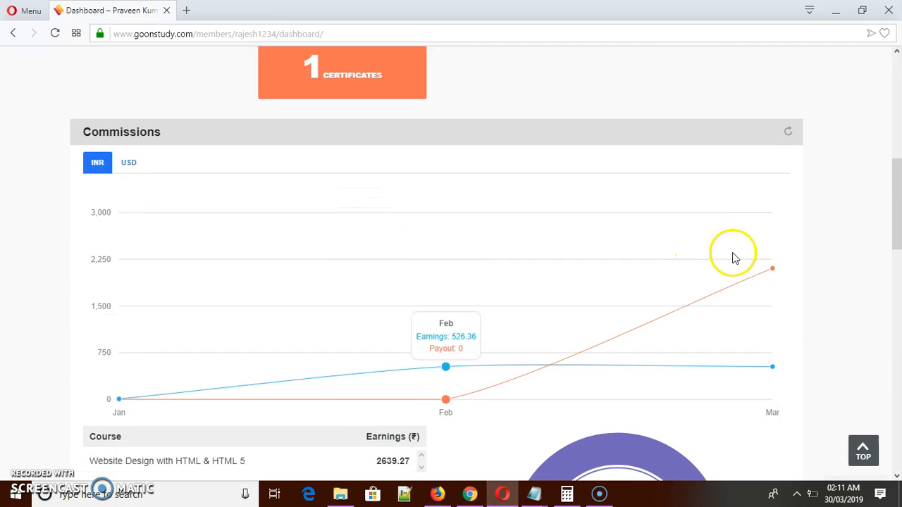
pyautogui.moveTo(775, 277)
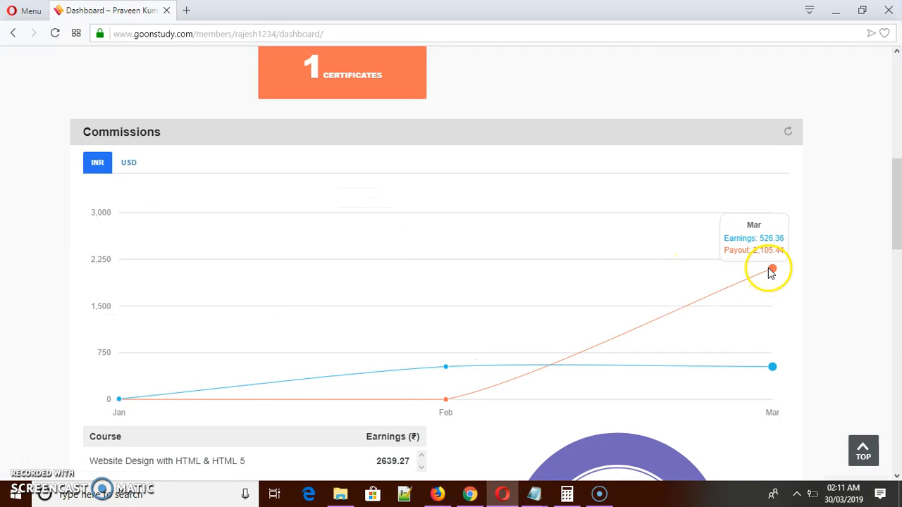
# Show the USD commissions chart on the dashboard and compare its March point with the payment record in Firefox.
pyautogui.click(128, 163)
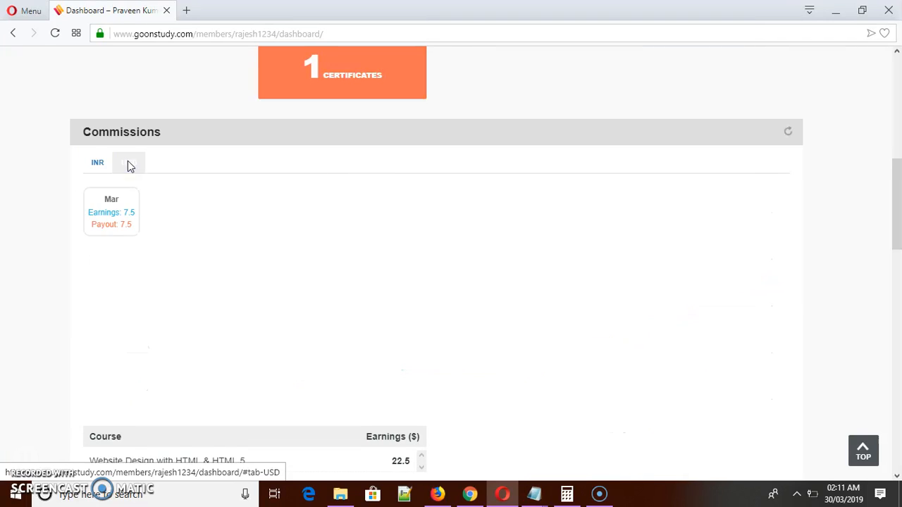
pyautogui.moveTo(898, 243); pyautogui.dragTo(899, 271)
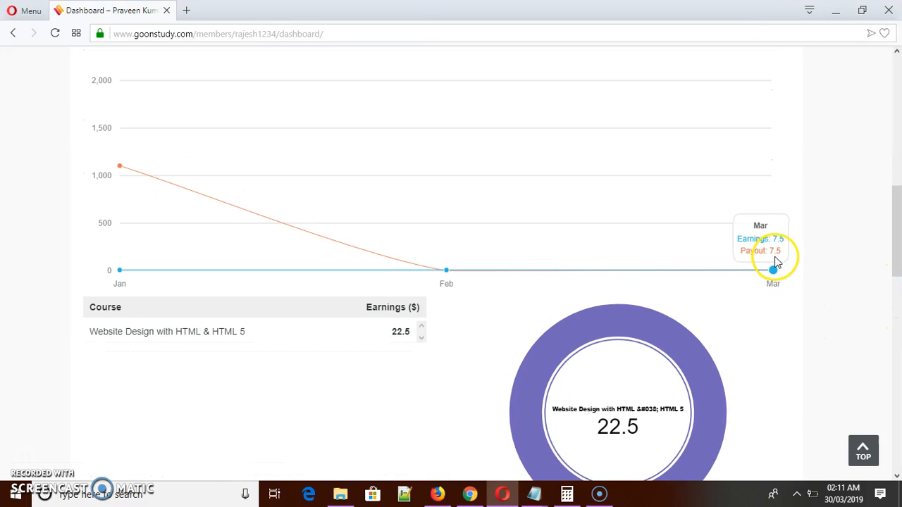
pyautogui.hotkey('alt', 'Tab')
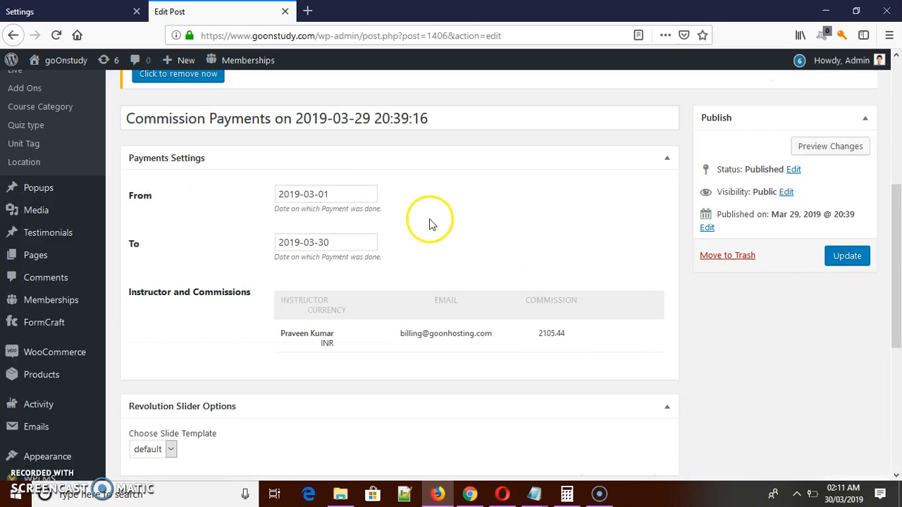
pyautogui.moveTo(891, 240); pyautogui.dragTo(891, 224)
pyautogui.hotkey('alt', 'Tab')
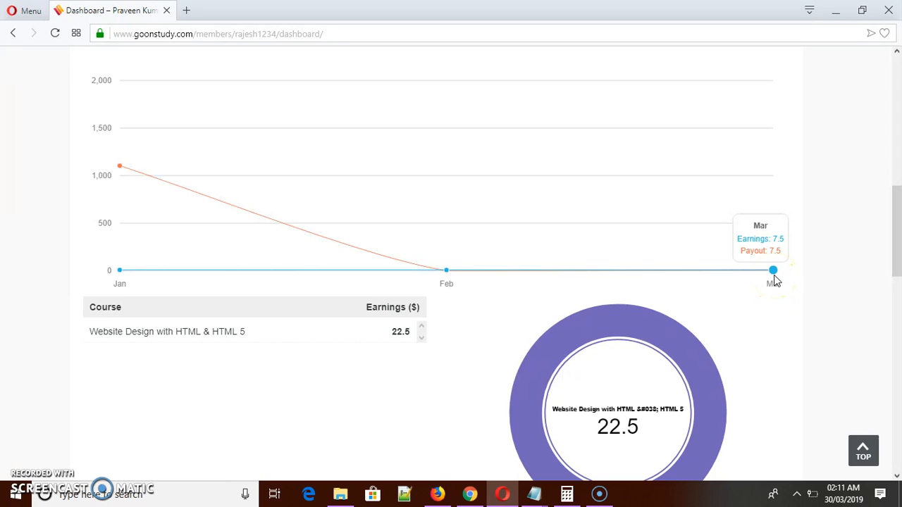
# Check the USD chart's February and March points, and examine the Instructor Commission section further down the dashboard.
pyautogui.moveTo(513, 282)
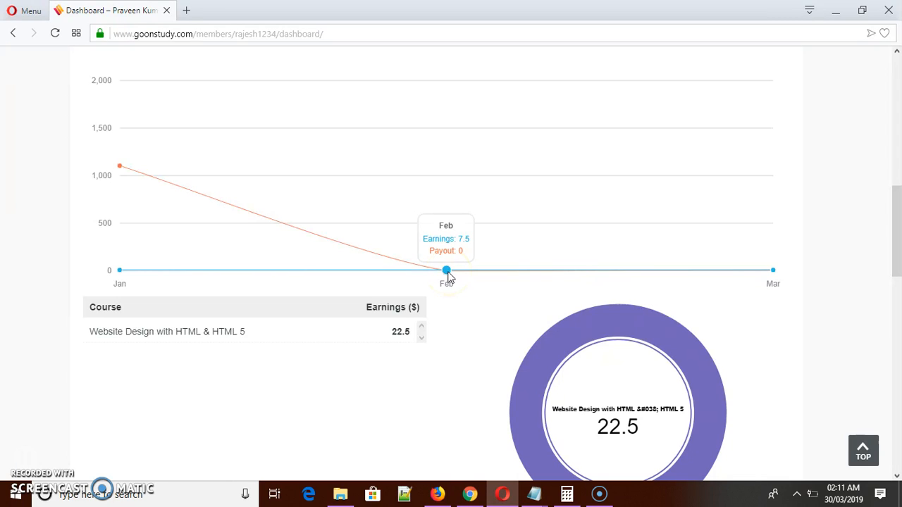
pyautogui.click(520, 273)
pyautogui.click(898, 269)
pyautogui.moveTo(900, 248); pyautogui.dragTo(900, 237)
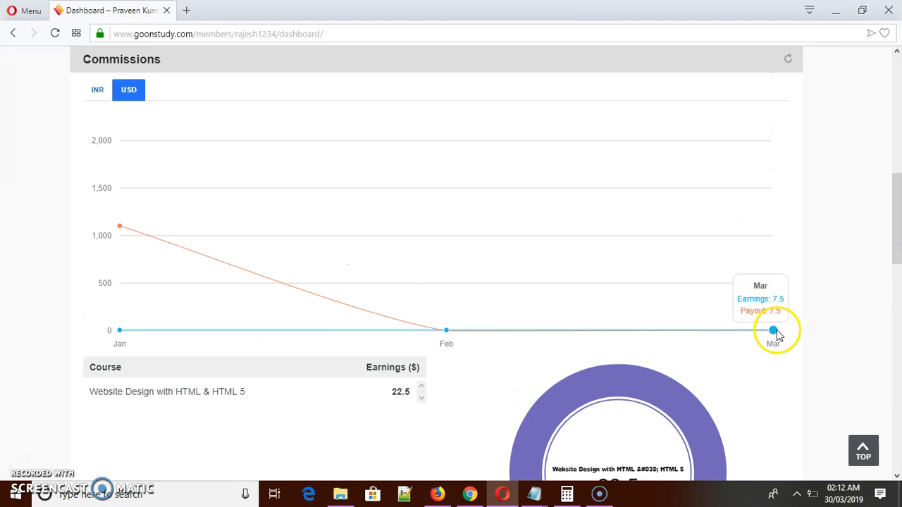
pyautogui.click(899, 271)
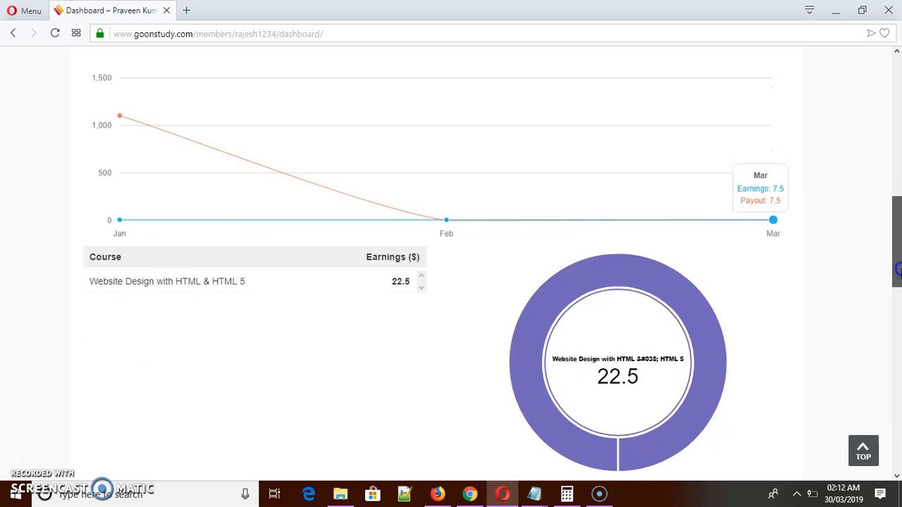
pyautogui.moveTo(898, 269)
pyautogui.mouseDown()
pyautogui.moveTo(898, 301)
pyautogui.moveTo(898, 265)
pyautogui.mouseUp()
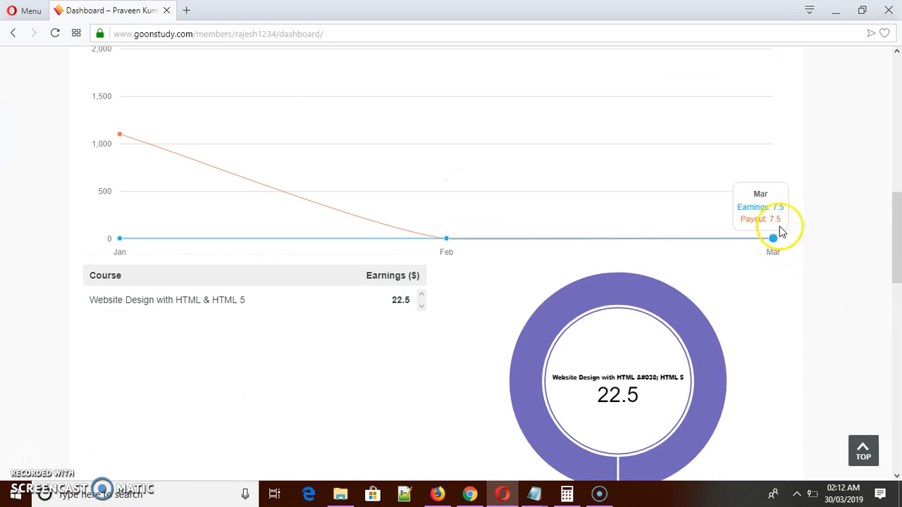
pyautogui.moveTo(889, 223); pyautogui.dragTo(899, 387)
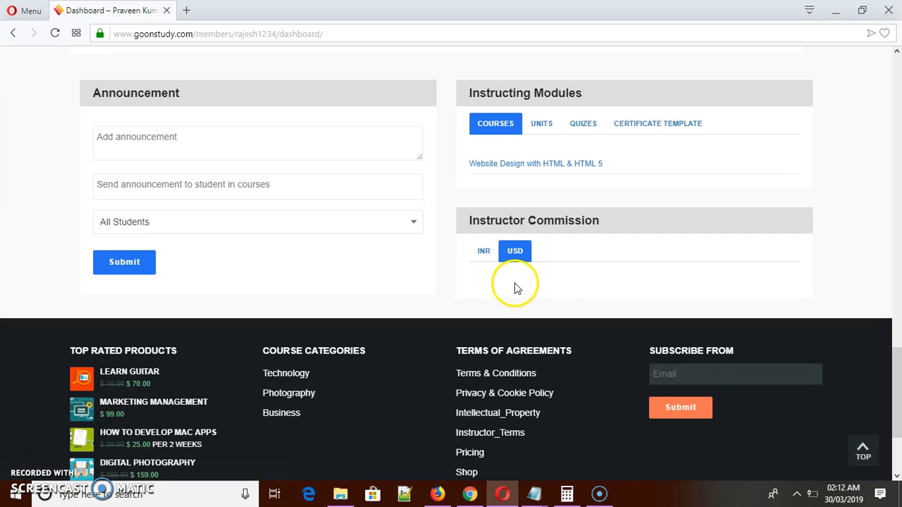
pyautogui.moveTo(898, 379); pyautogui.dragTo(898, 403)
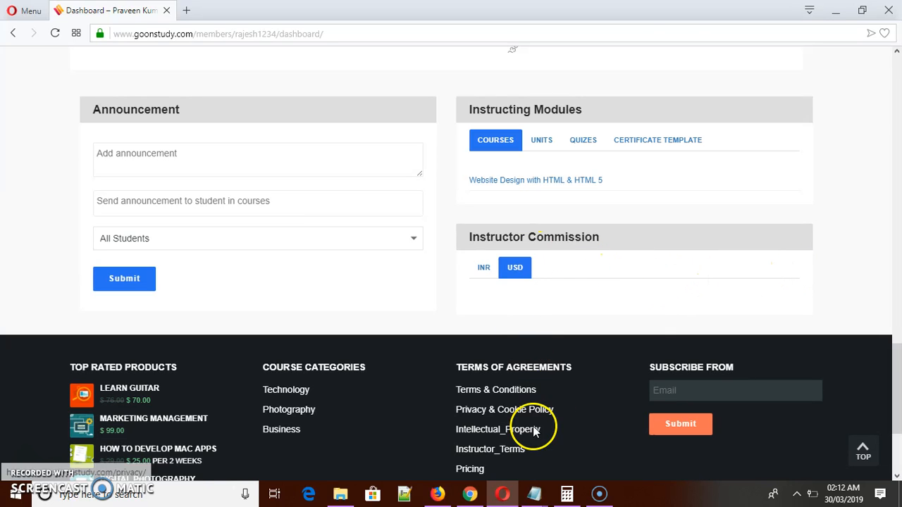
# Switch to Firefox and check the From and To dates of the open commission payment record.
pyautogui.click(438, 493)
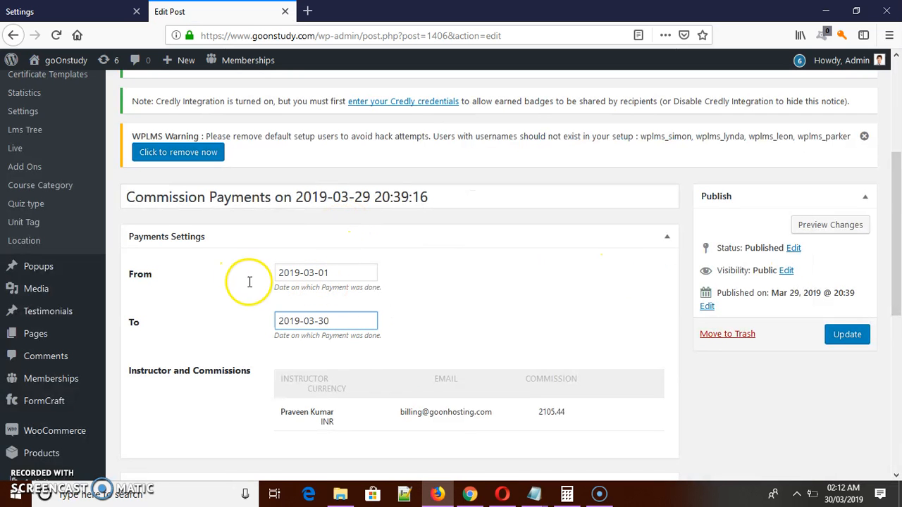
pyautogui.moveTo(281, 273); pyautogui.dragTo(367, 274)
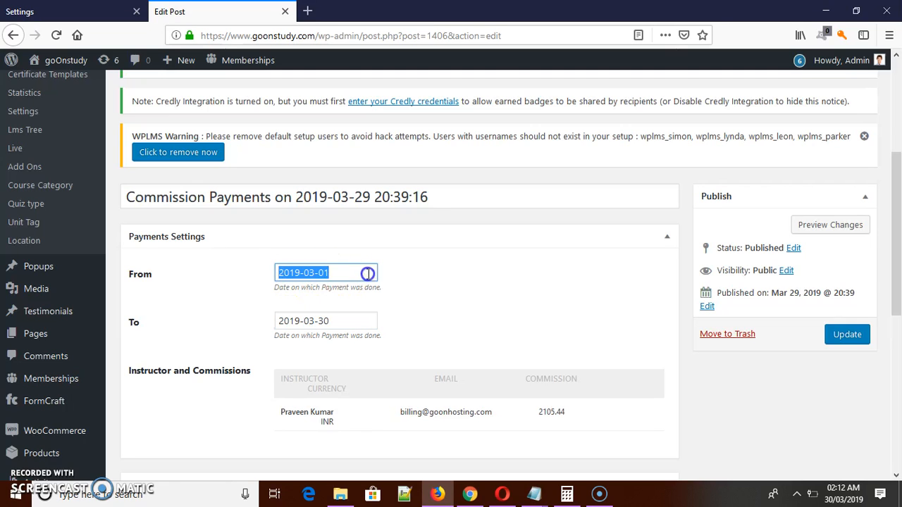
pyautogui.moveTo(306, 322); pyautogui.dragTo(346, 320)
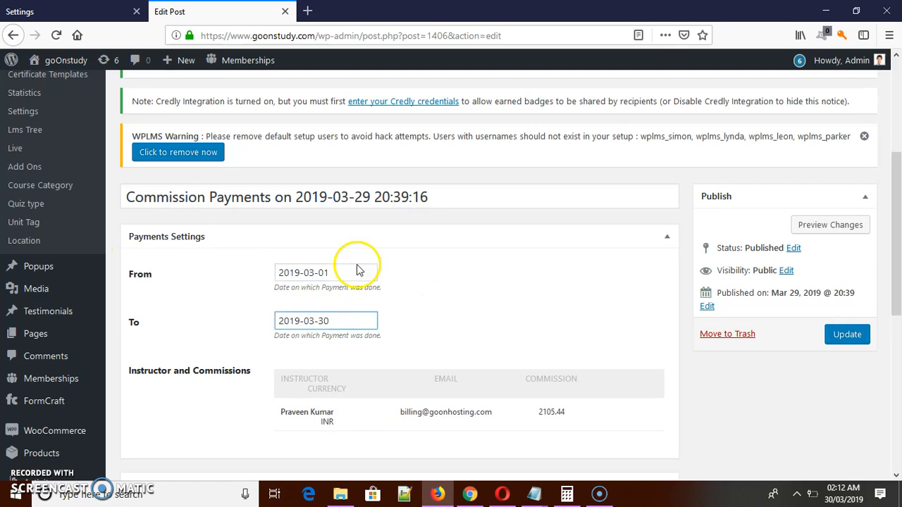
pyautogui.scroll(1, 886, 272)
pyautogui.click(362, 303)
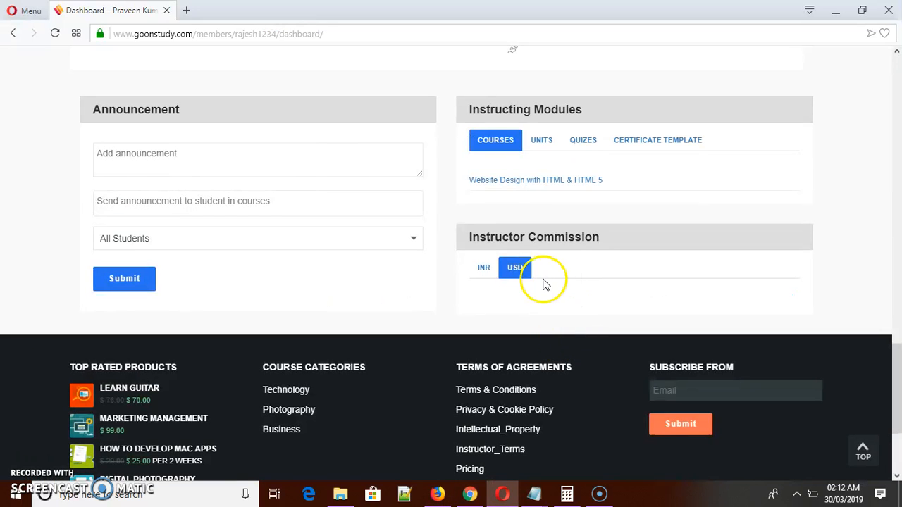
# Recheck the February and March points of the dashboard's USD commissions chart and the course earnings below it.
pyautogui.moveTo(891, 387); pyautogui.dragTo(898, 243)
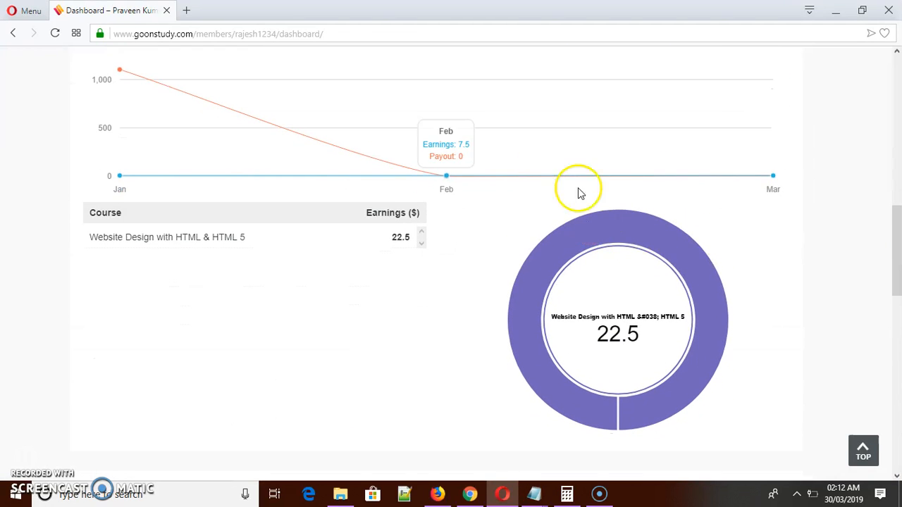
pyautogui.moveTo(895, 248); pyautogui.dragTo(896, 197)
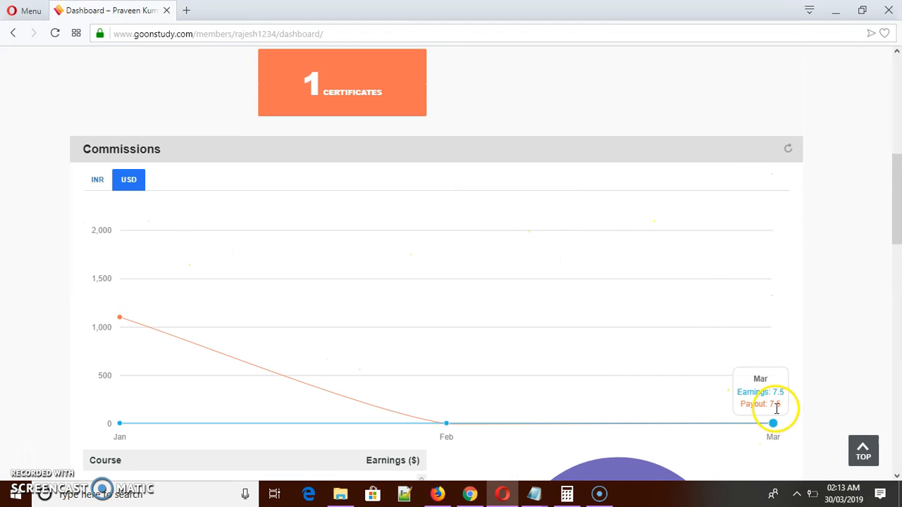
pyautogui.moveTo(900, 233); pyautogui.dragTo(898, 282)
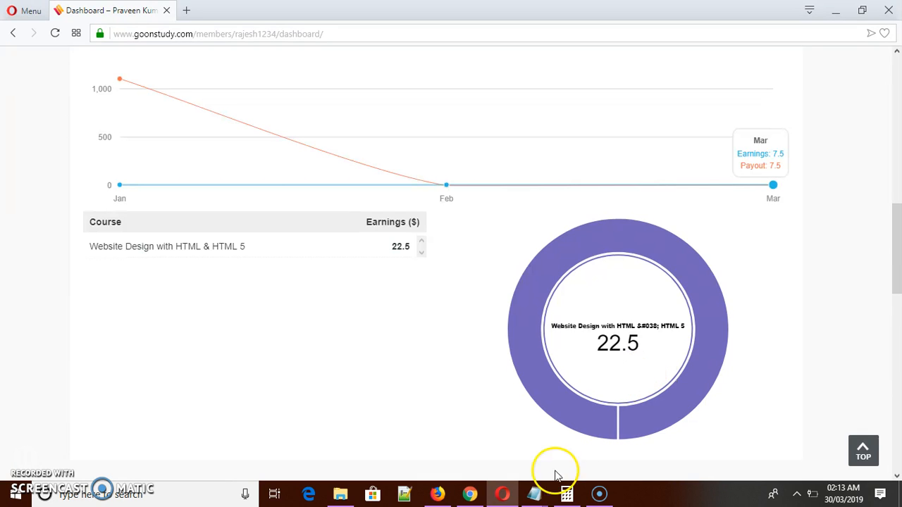
# Switch to the Notepad document that holds the to-do list.
pyautogui.click(535, 493)
pyautogui.click(630, 449)
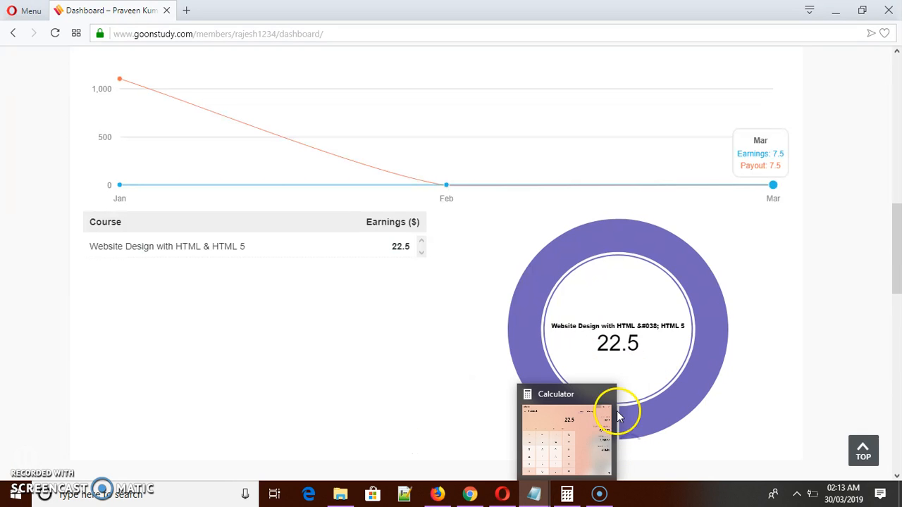
pyautogui.click(533, 494)
pyautogui.click(580, 447)
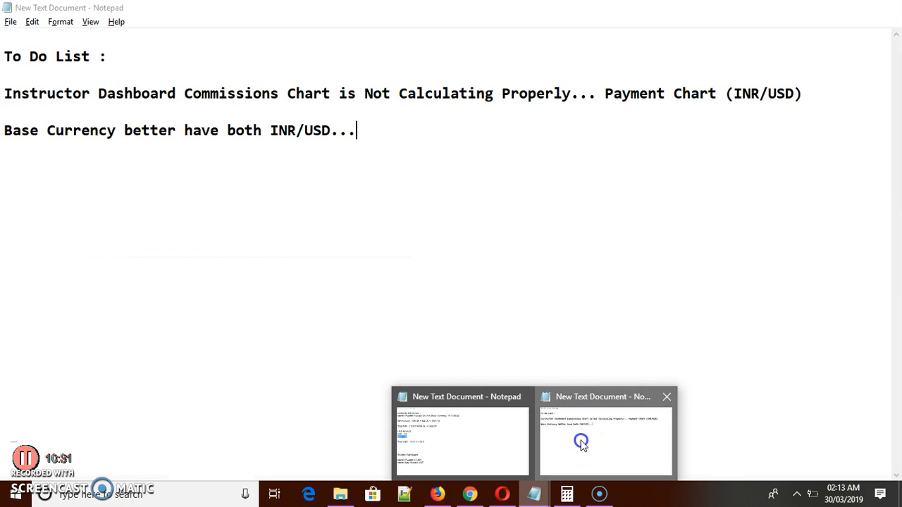
# Add the entry "Commissions Chart Overwrites Previous Payout..." below the base currency line, separated by a blank line.
pyautogui.click(369, 126)
pyautogui.press('Return')
pyautogui.press('Return')
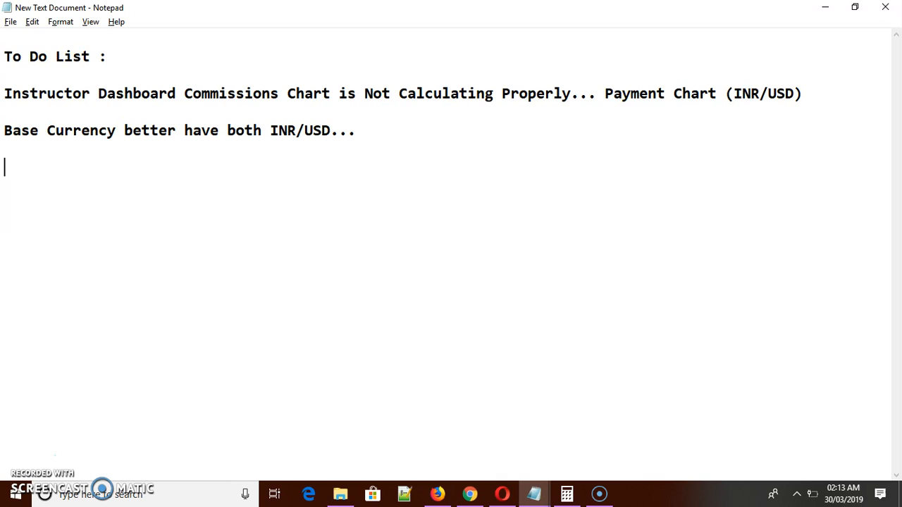
pyautogui.write('Commissions Chart Overwrites t')
pyautogui.press('BackSpace')
pyautogui.write('Previous Payout ')
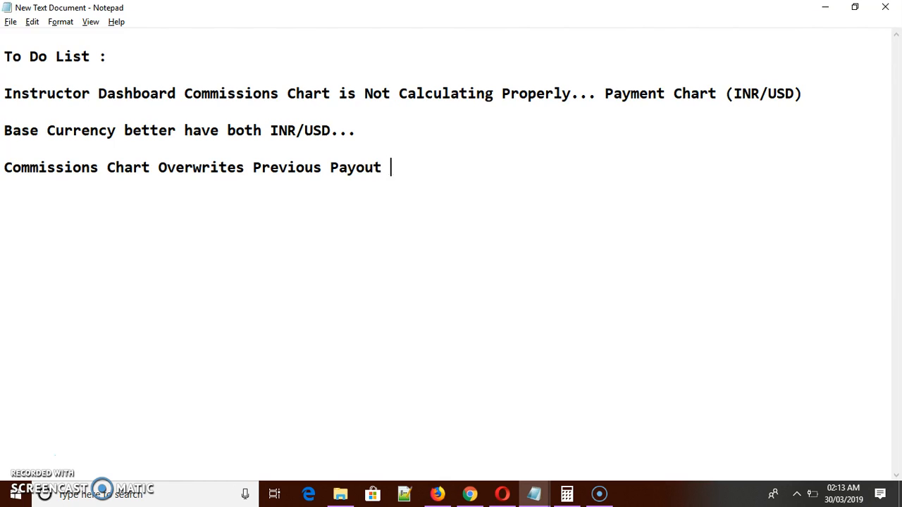
pyautogui.write('Should b')
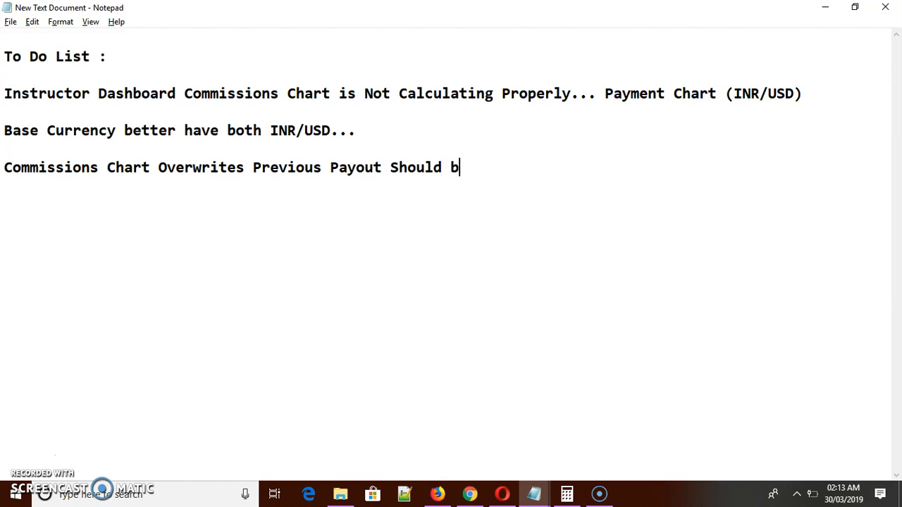
pyautogui.write('e bette')
pyautogui.press('BackSpace')
pyautogui.press('BackSpace')
pyautogui.press('BackSpace')
pyautogui.press('BackSpace')
pyautogui.press('BackSpace')
pyautogui.press('BackSpace')
pyautogui.press('BackSpace')
pyautogui.press('BackSpace')
pyautogui.press('BackSpace')
pyautogui.press('BackSpace')
pyautogui.press('BackSpace')
pyautogui.press('BackSpace')
pyautogui.press('BackSpace')
pyautogui.press('BackSpace')
pyautogui.press('BackSpace')
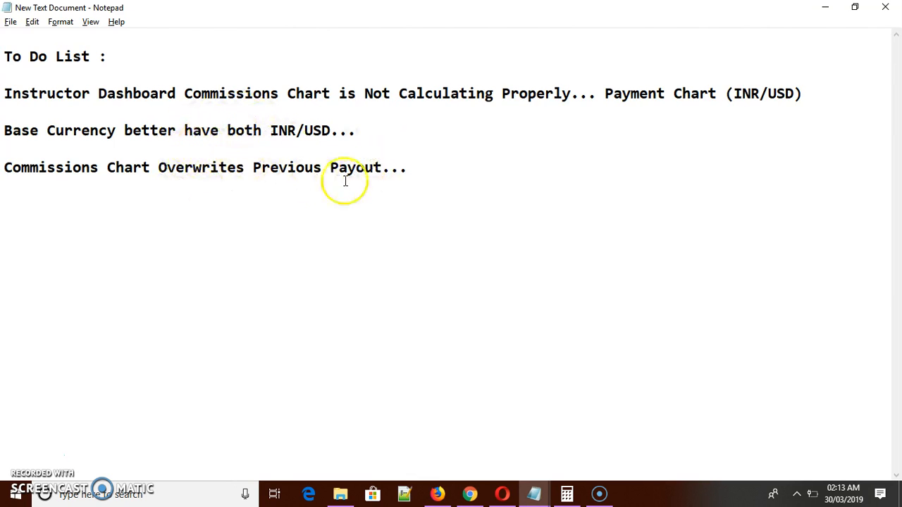
# Switch to the dashboard in Opera and copy the heading text "Instructor Commission" of the widget below Instructing Modules.
pyautogui.click(447, 160)
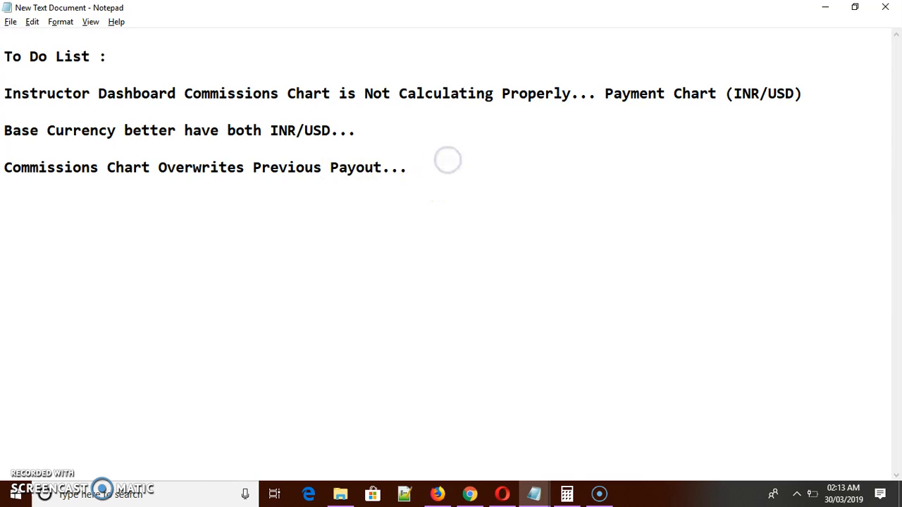
pyautogui.hotkey('alt', 'Tab')
pyautogui.moveTo(897, 259); pyautogui.dragTo(897, 403)
pyautogui.moveTo(621, 214); pyautogui.dragTo(458, 213)
pyautogui.hotkey('ctrl', 'c')
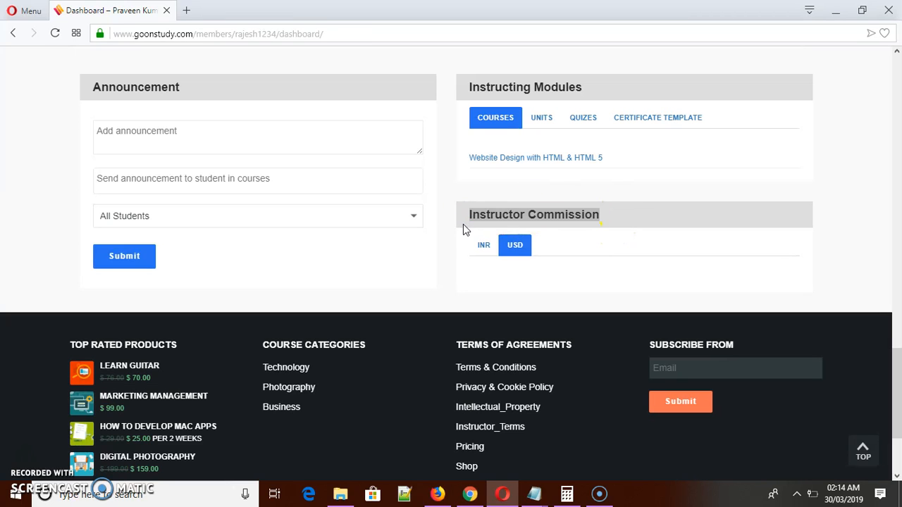
# Back in Notepad, paste the copied heading and complete the entry as "Instructor Commission Widget Not Working after Multi currency added...".
pyautogui.hotkey('alt', 'Tab')
pyautogui.hotkey('ctrl', 'v')
pyautogui.write('Wi')
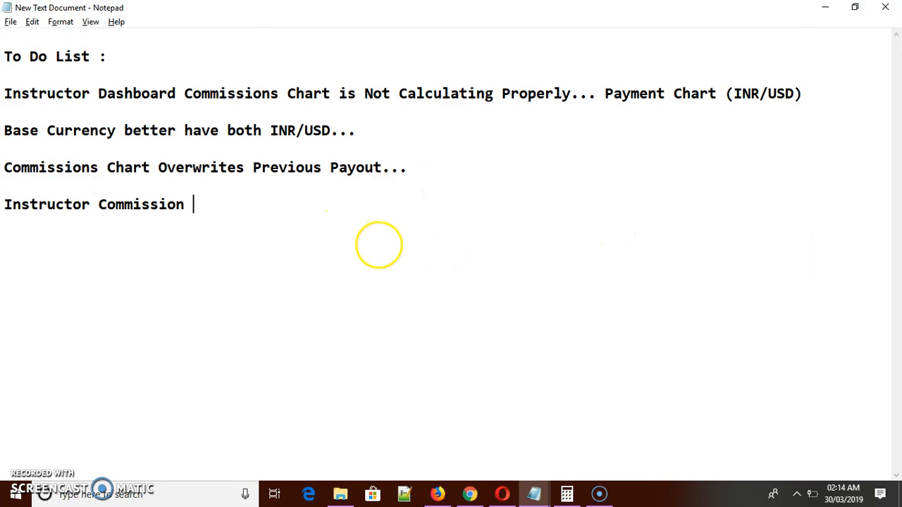
pyautogui.write('dget')
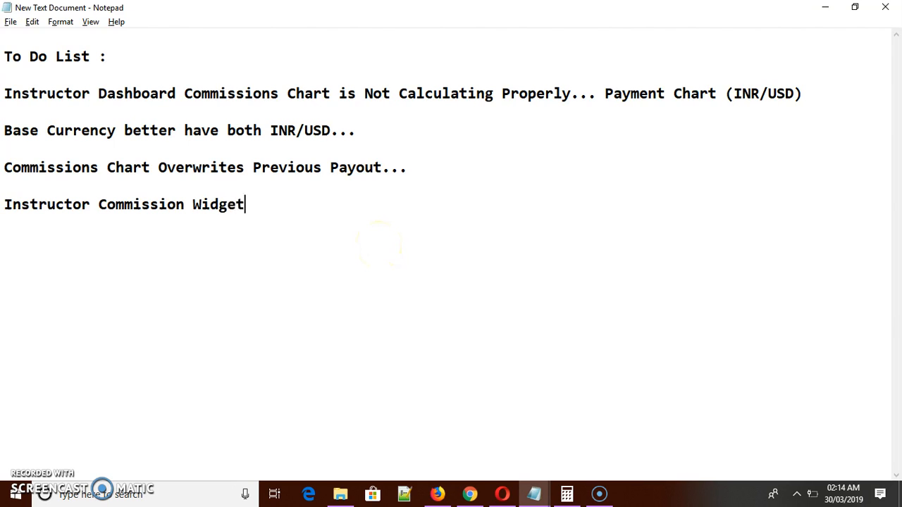
pyautogui.write(' Not Wor')
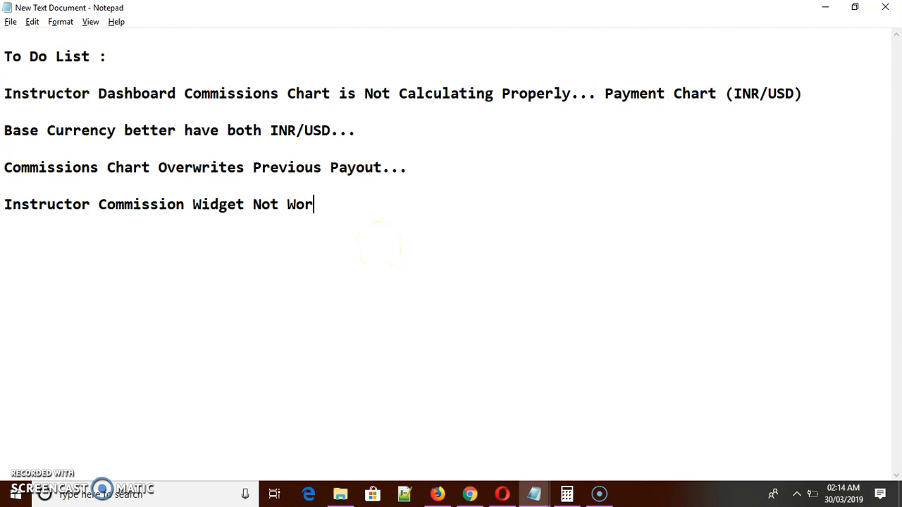
pyautogui.write('king after Multi')
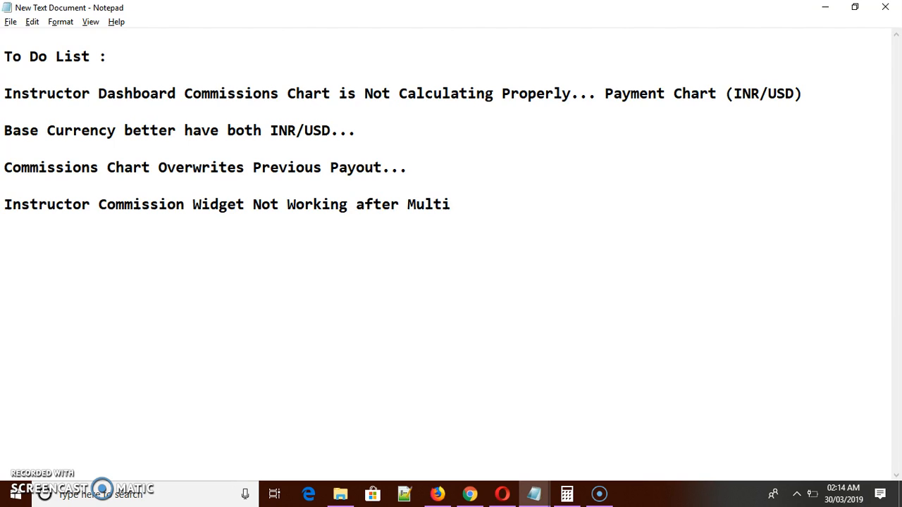
pyautogui.write(' currency ')
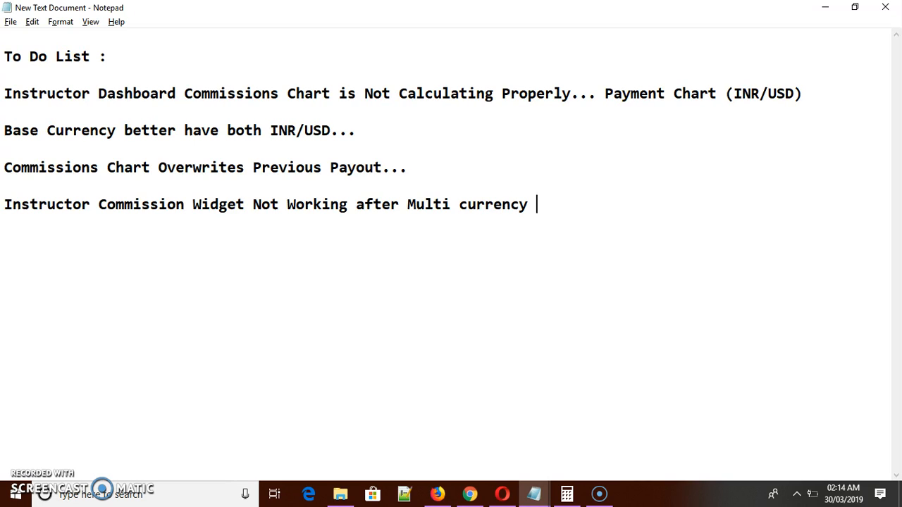
pyautogui.write('add')
# Add the entry "Please Simplify Instructor Commission Understanding date of payouts Eg From till Date..." below the widget line, separated by a blank line.
pyautogui.write('leas')
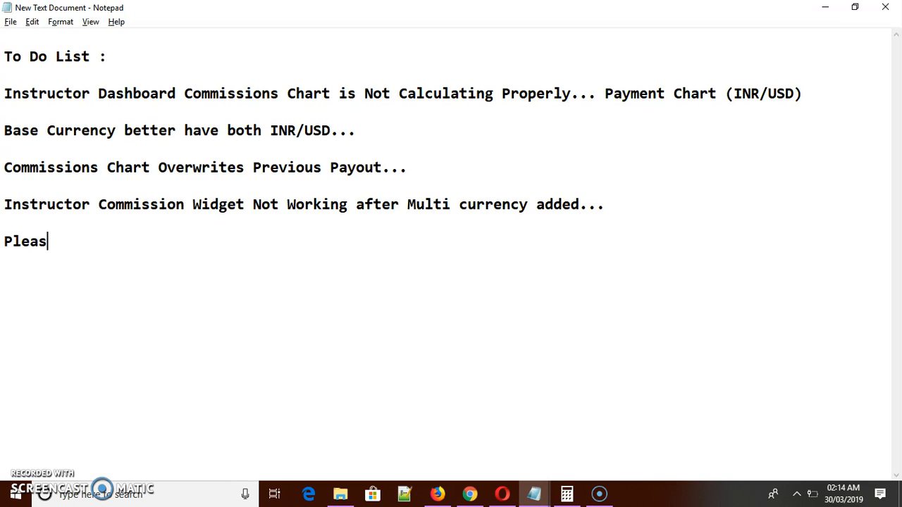
pyautogui.write('e Simplif')
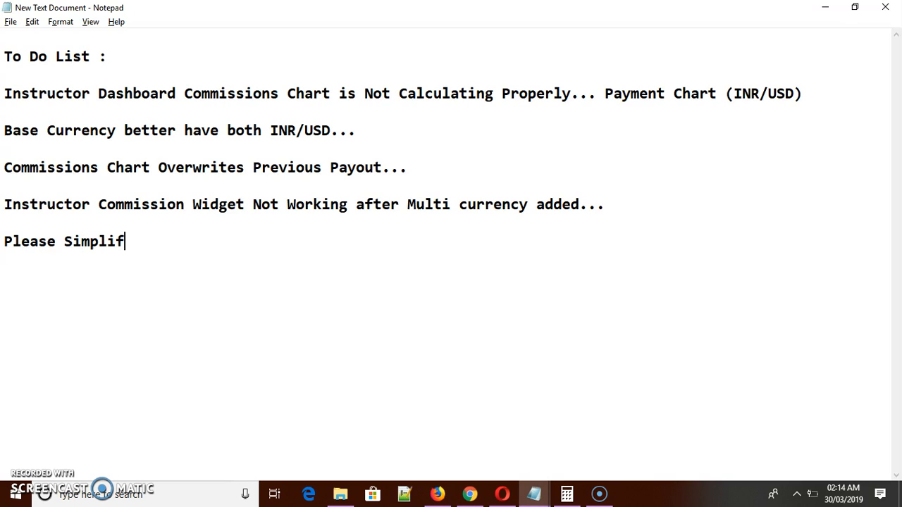
pyautogui.write('y Instructor Co')
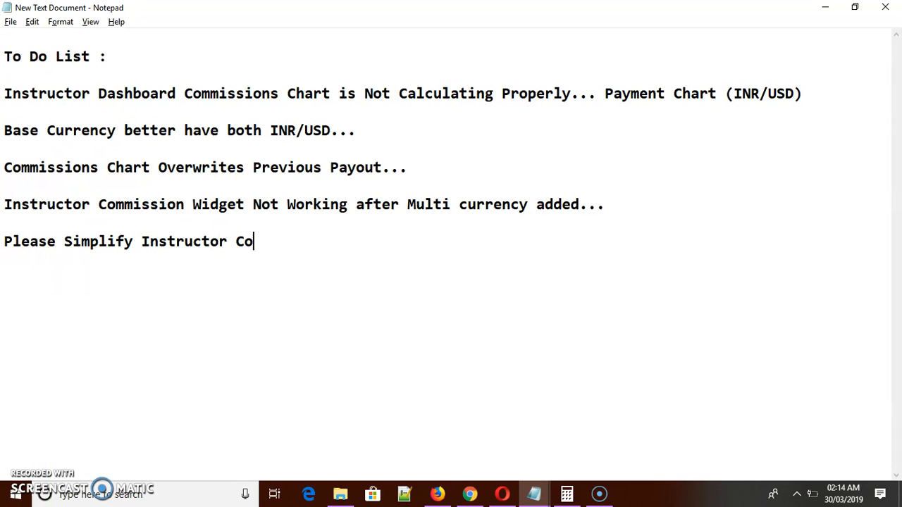
pyautogui.write('mmission')
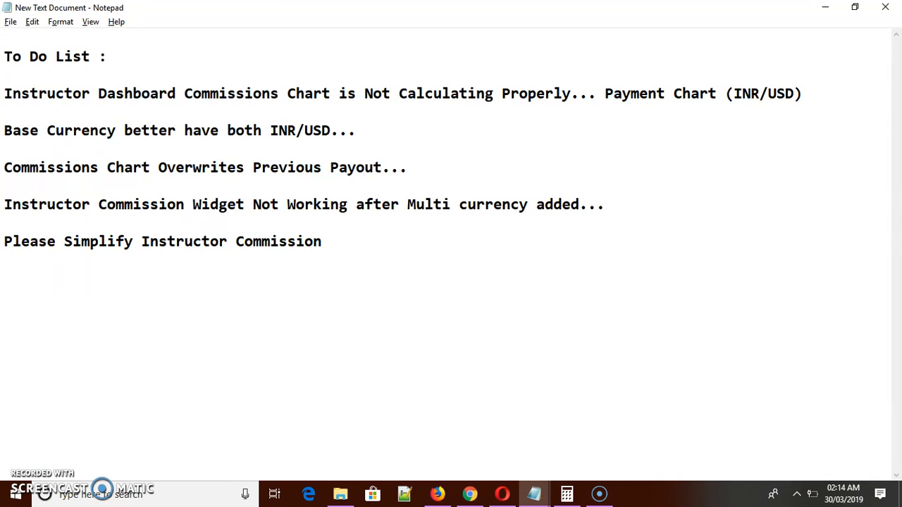
pyautogui.write(' Understanding')
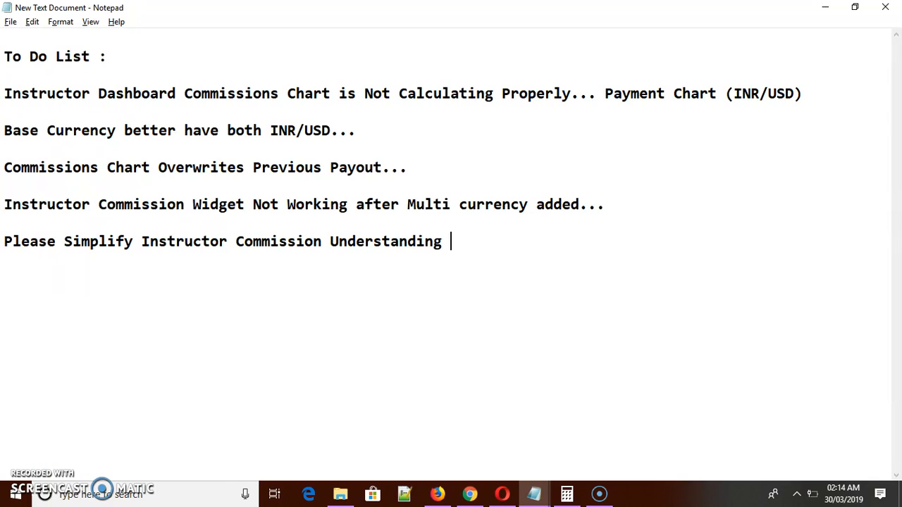
pyautogui.write(' date of payouts')
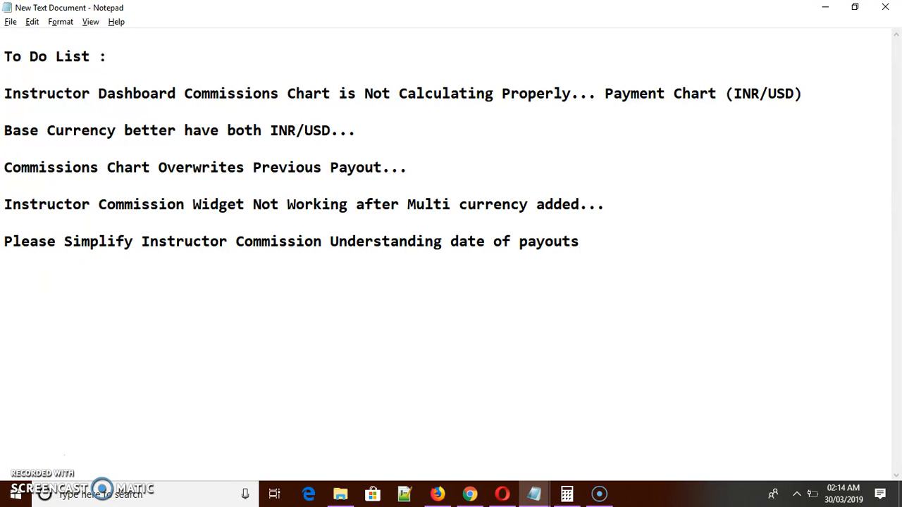
pyautogui.write(' Eg From till Date...')
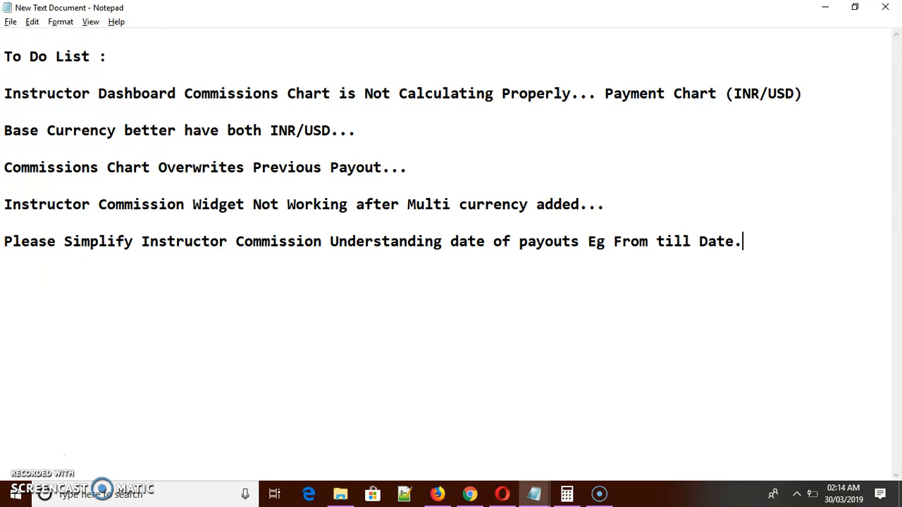
# Go over the to-do entries and add an extra line break after the last entry.
pyautogui.moveTo(141, 93); pyautogui.dragTo(185, 241)
pyautogui.click(250, 240)
pyautogui.click(802, 231)
pyautogui.click(802, 241)
pyautogui.press('Return')
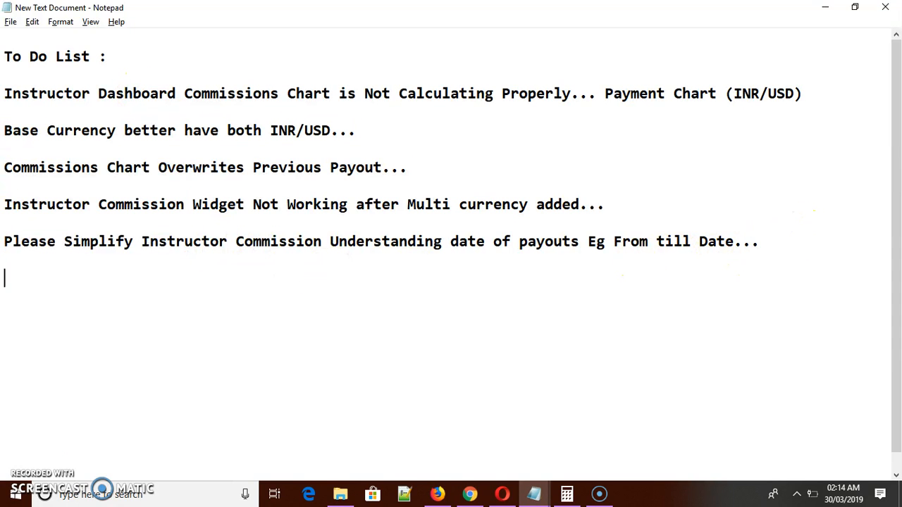
# Switch to Opera and open the instructor's Activity page at the earned commission entries.
pyautogui.hotkey('alt', 'Tab')
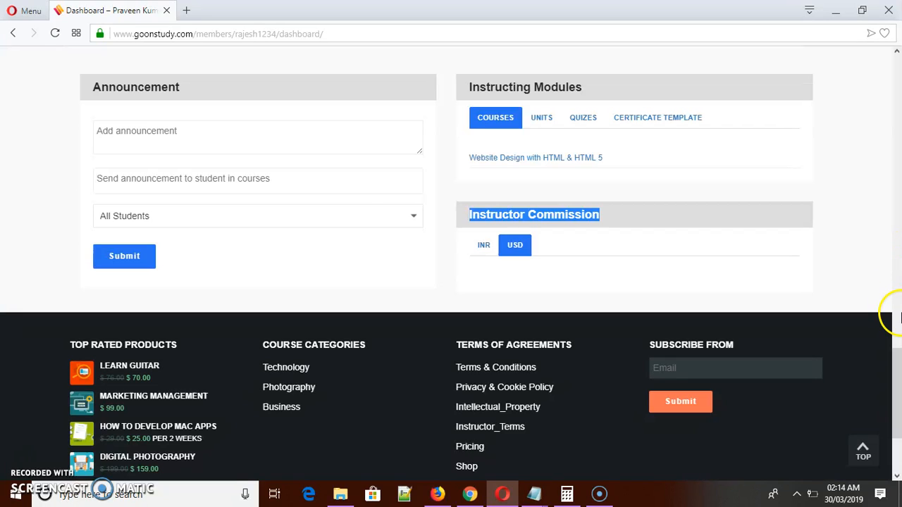
pyautogui.moveTo(898, 314); pyautogui.dragTo(899, 119)
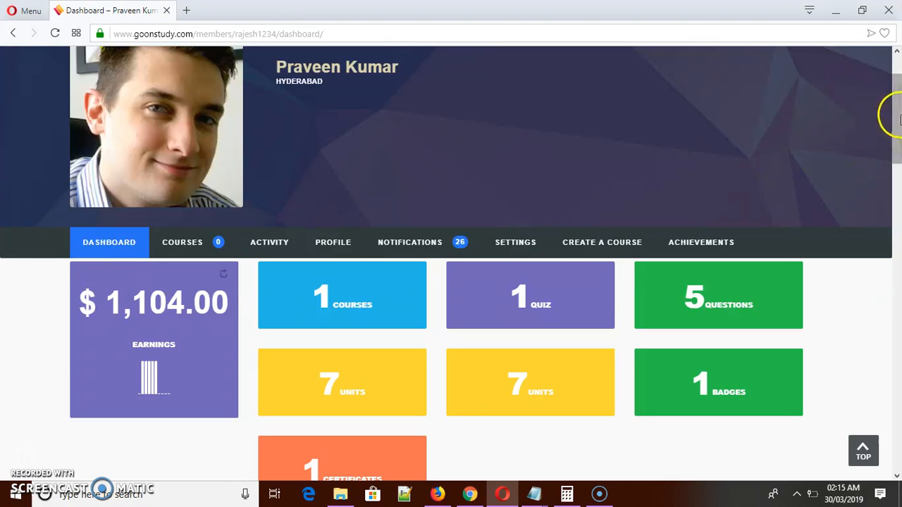
pyautogui.click(281, 249)
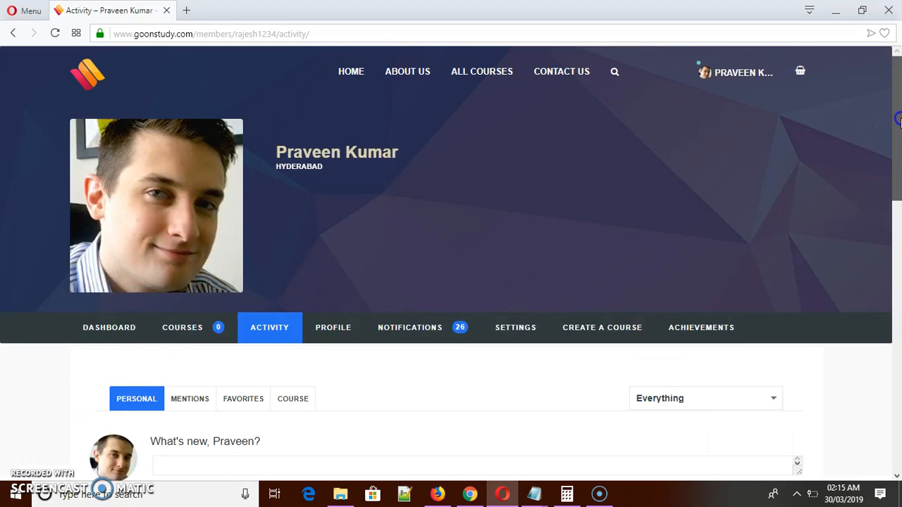
pyautogui.moveTo(898, 120); pyautogui.dragTo(898, 224)
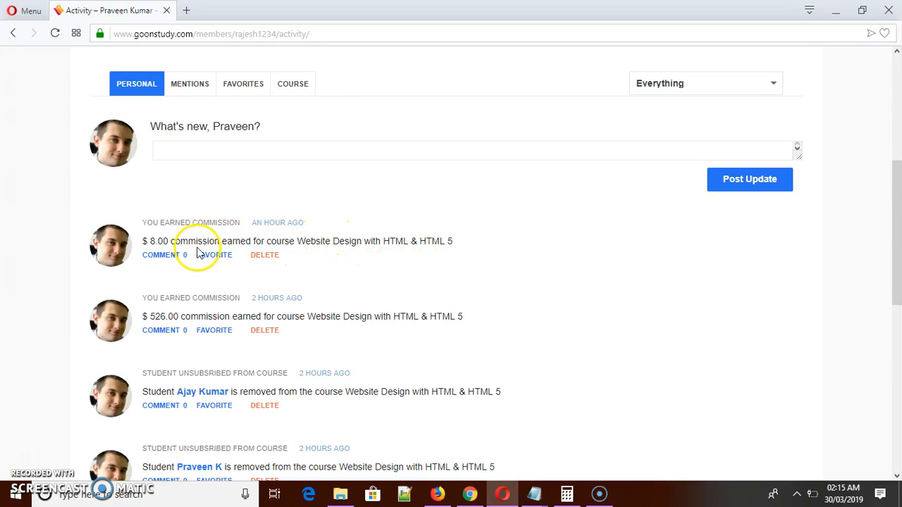
# Examine the amounts and currency symbol of the two earned commission entries for Website Design with HTML & HTML 5.
pyautogui.doubleClick(164, 243)
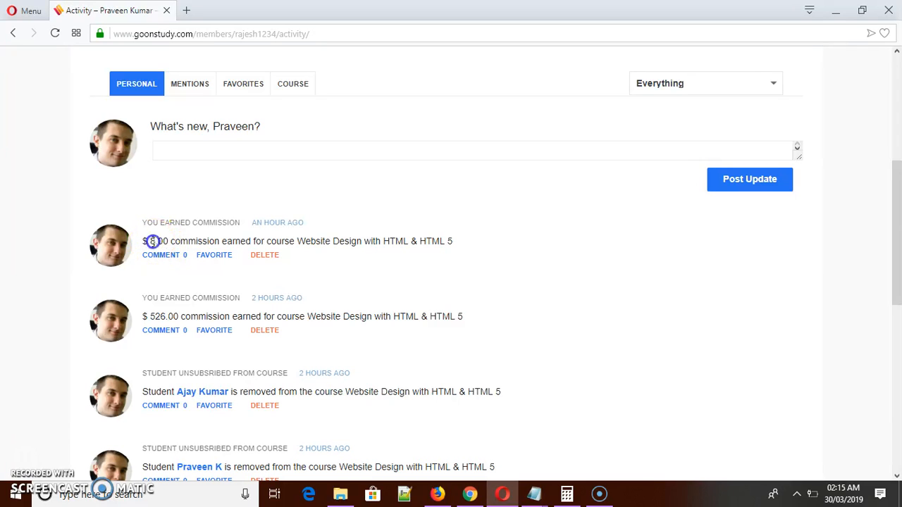
pyautogui.click(167, 244)
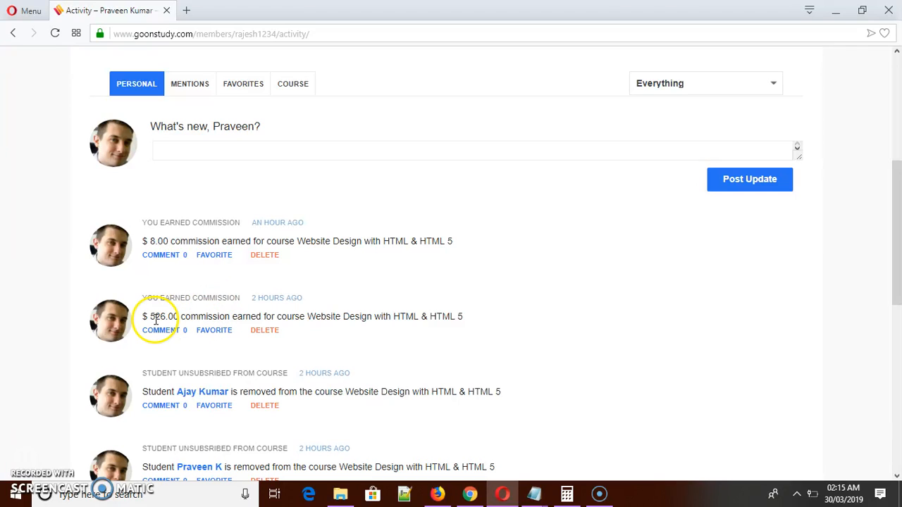
pyautogui.moveTo(150, 317); pyautogui.dragTo(173, 322)
pyautogui.click(173, 319)
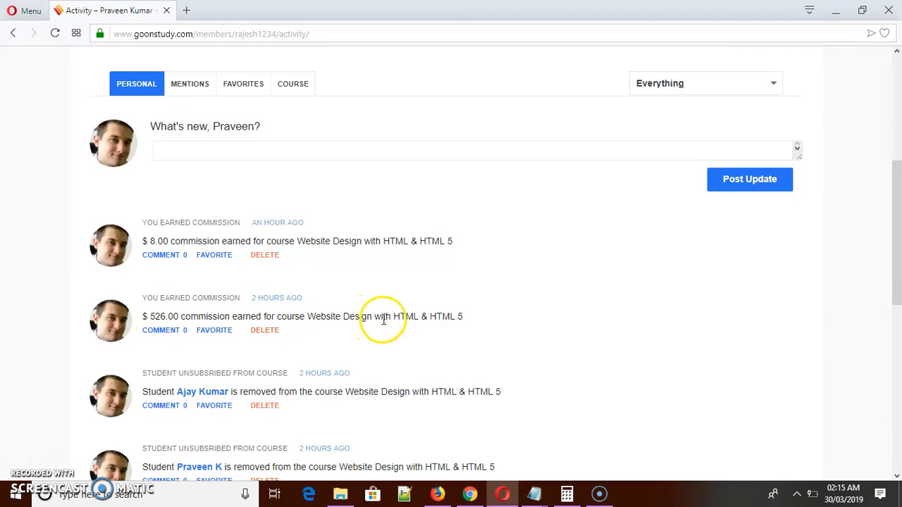
pyautogui.click(165, 320)
pyautogui.click(146, 317)
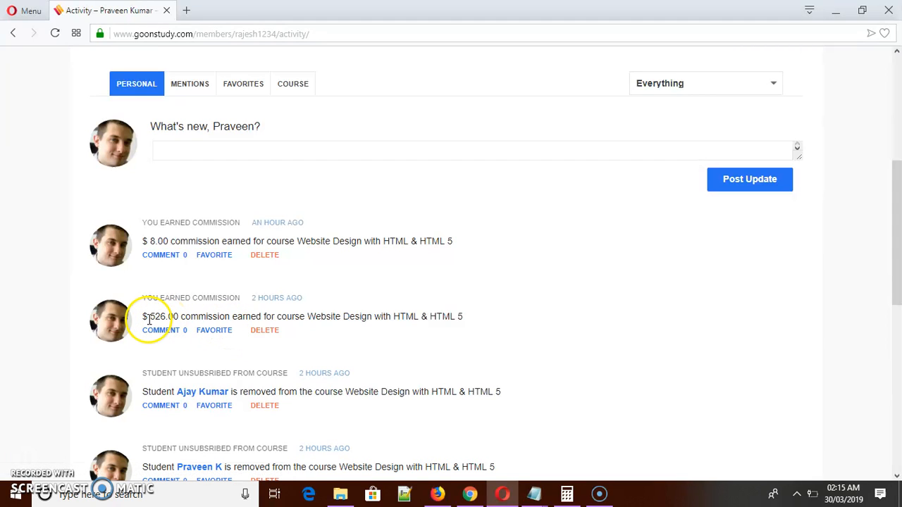
pyautogui.moveTo(145, 317); pyautogui.dragTo(154, 317)
pyautogui.click(147, 318)
pyautogui.click(158, 321)
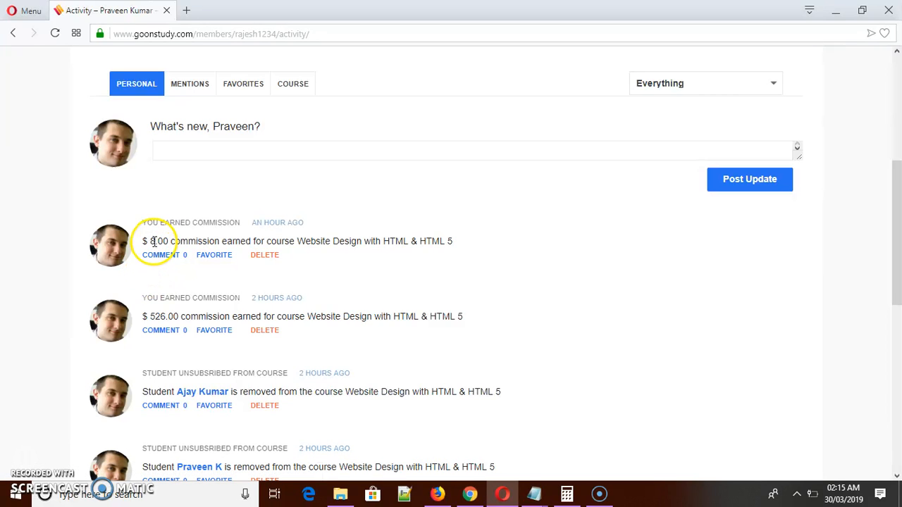
# Compare the amount of the newest earned commission entry with the one below it.
pyautogui.moveTo(149, 241); pyautogui.dragTo(163, 242)
pyautogui.click(158, 240)
pyautogui.moveTo(160, 316); pyautogui.dragTo(174, 317)
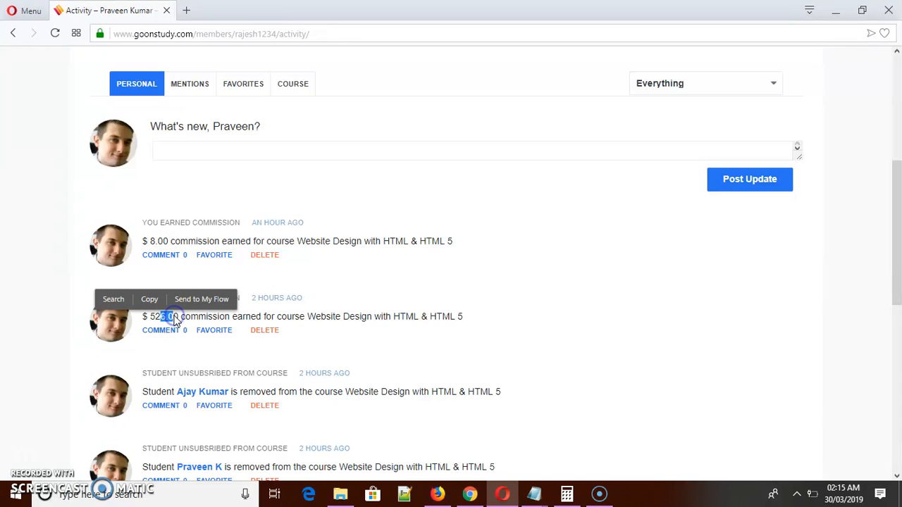
pyautogui.click(427, 316)
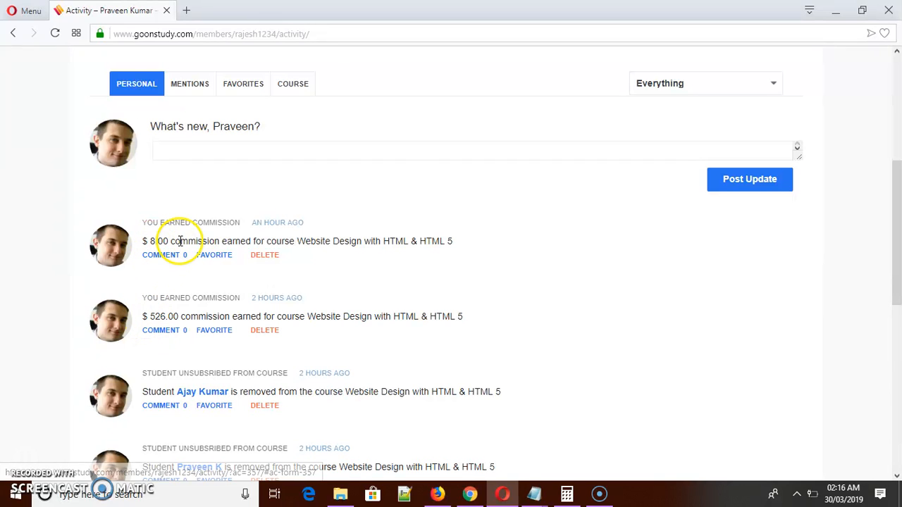
pyautogui.moveTo(157, 241); pyautogui.dragTo(181, 243)
pyautogui.click(210, 243)
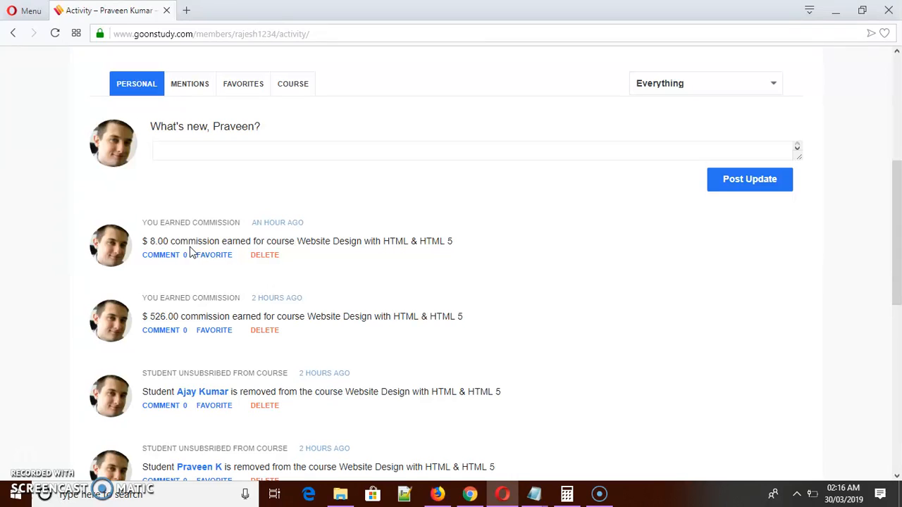
pyautogui.moveTo(157, 240); pyautogui.dragTo(162, 241)
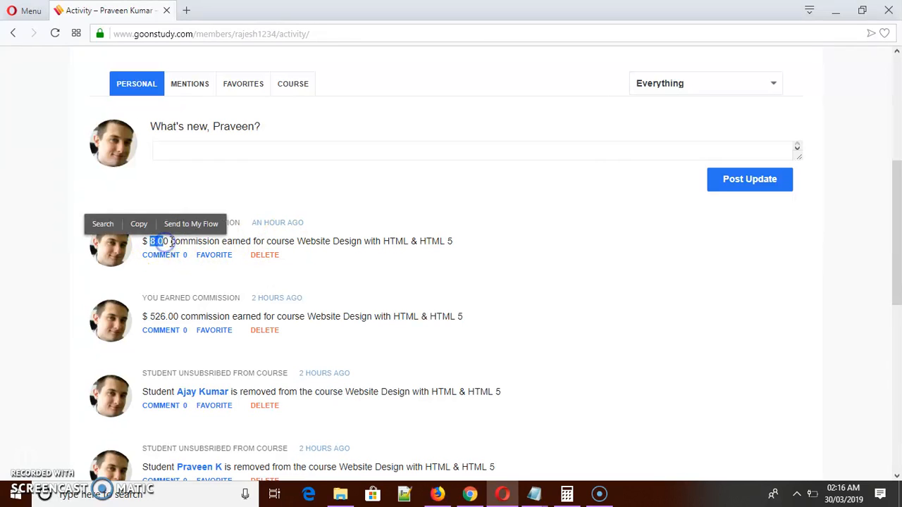
pyautogui.click(377, 242)
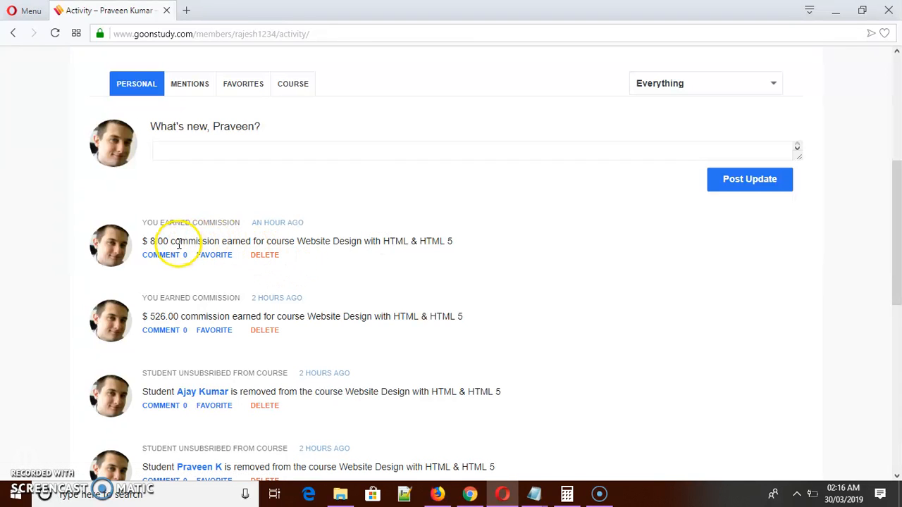
pyautogui.moveTo(151, 316); pyautogui.dragTo(169, 321)
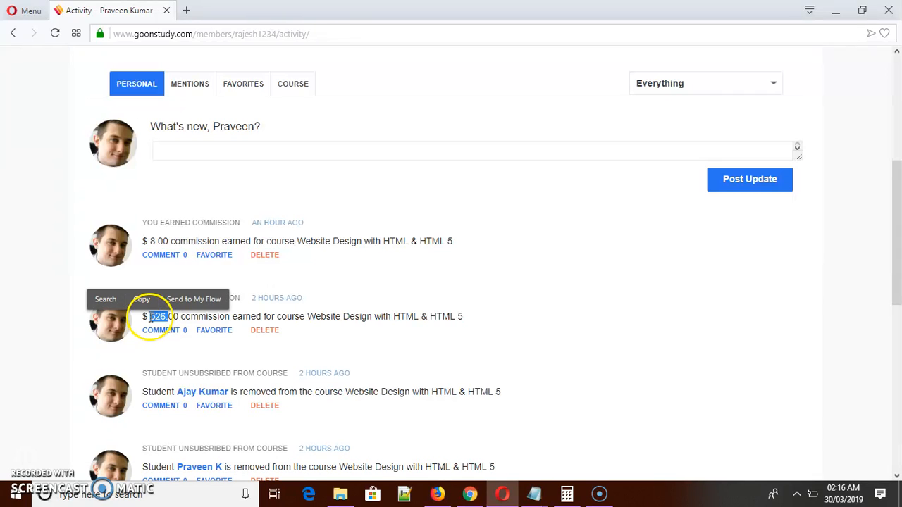
pyautogui.click(146, 316)
pyautogui.click(285, 313)
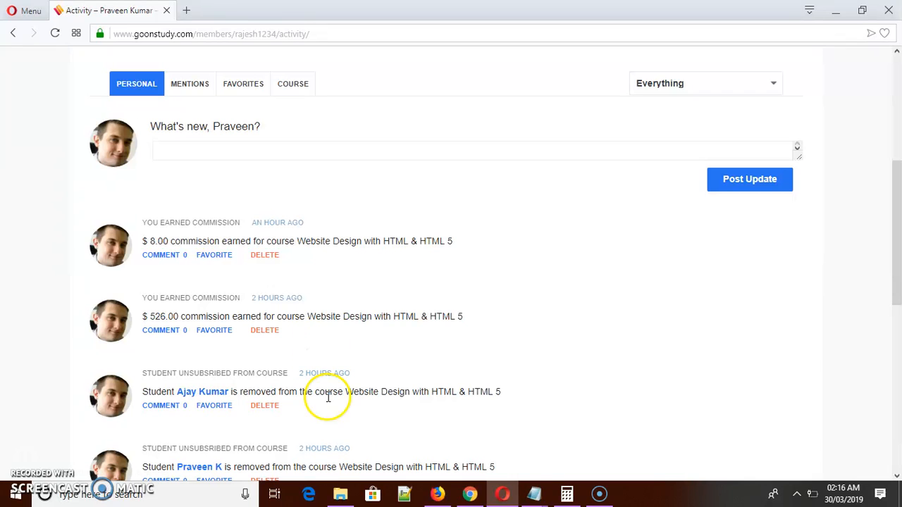
# Switch to Notepad and review the whole to-do list from its title to the payout date entry.
pyautogui.moveTo(533, 494)
pyautogui.click(613, 443)
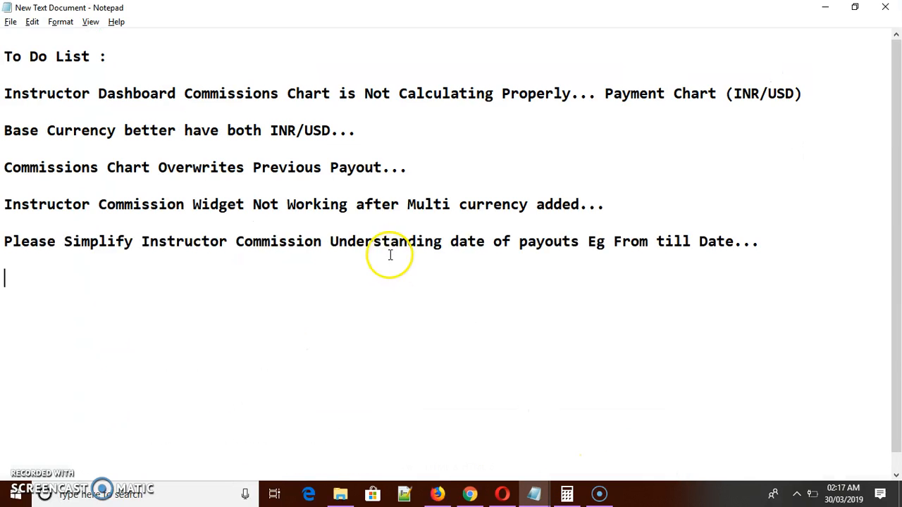
pyautogui.moveTo(773, 247); pyautogui.dragTo(207, 117)
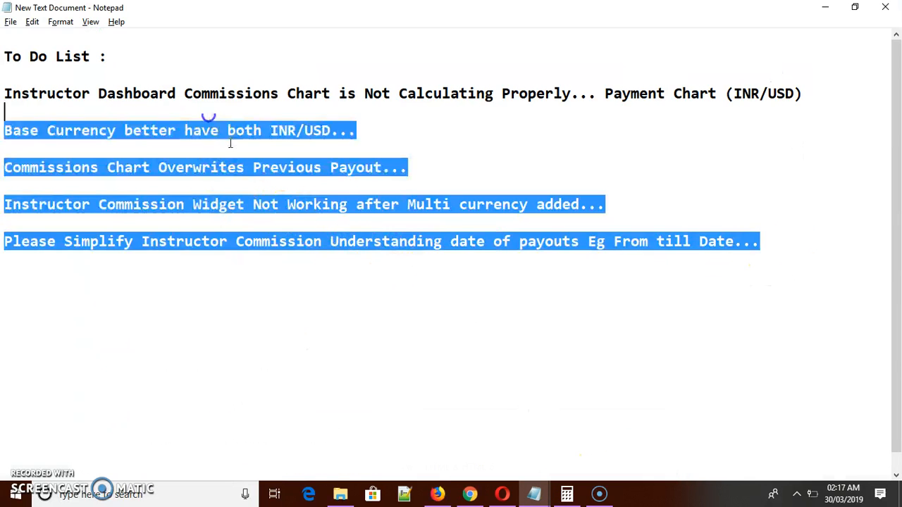
pyautogui.click(241, 167)
pyautogui.moveTo(115, 93); pyautogui.dragTo(156, 220)
pyautogui.click(246, 237)
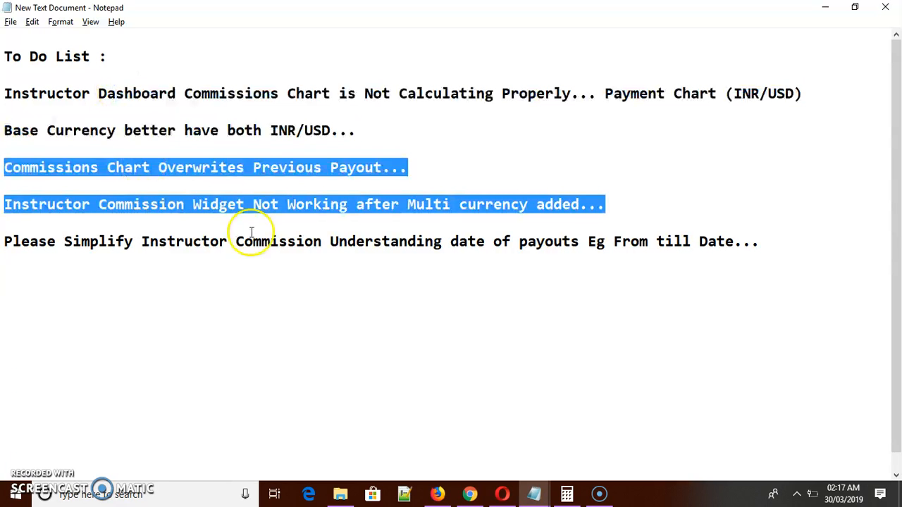
pyautogui.moveTo(115, 93); pyautogui.dragTo(143, 242)
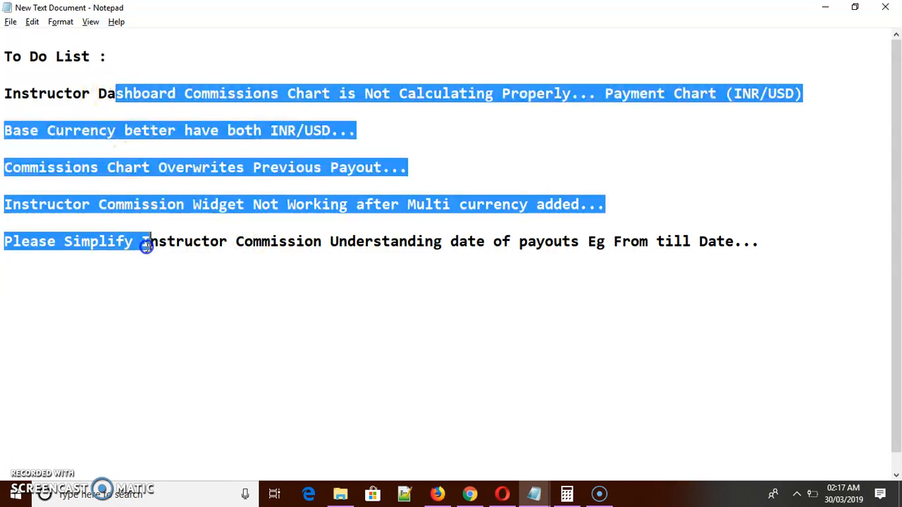
pyautogui.click(205, 243)
pyautogui.moveTo(761, 245); pyautogui.dragTo(651, 255)
pyautogui.click(230, 103)
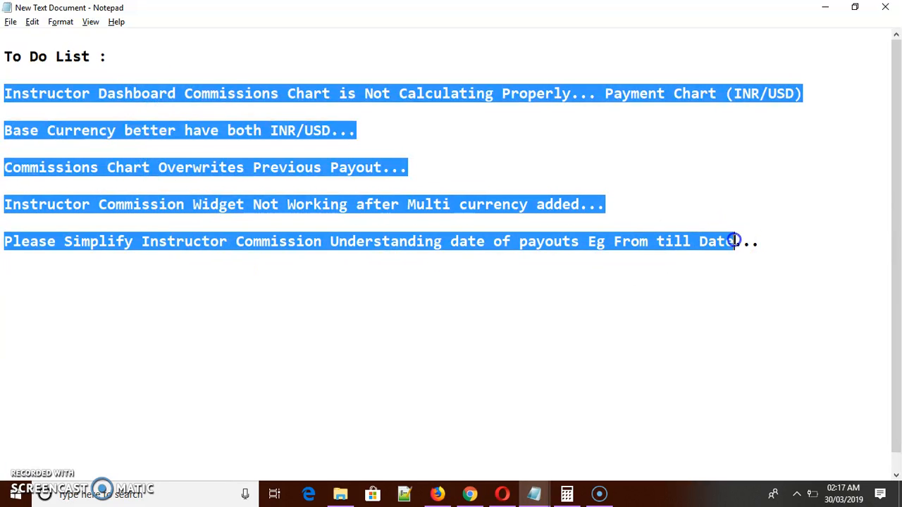
pyautogui.moveTo(803, 240); pyautogui.dragTo(4, 80)
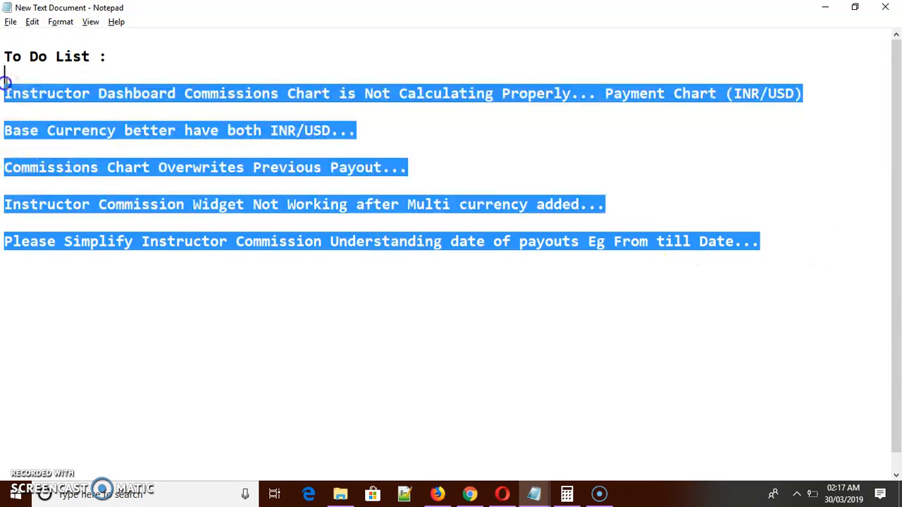
pyautogui.click(135, 115)
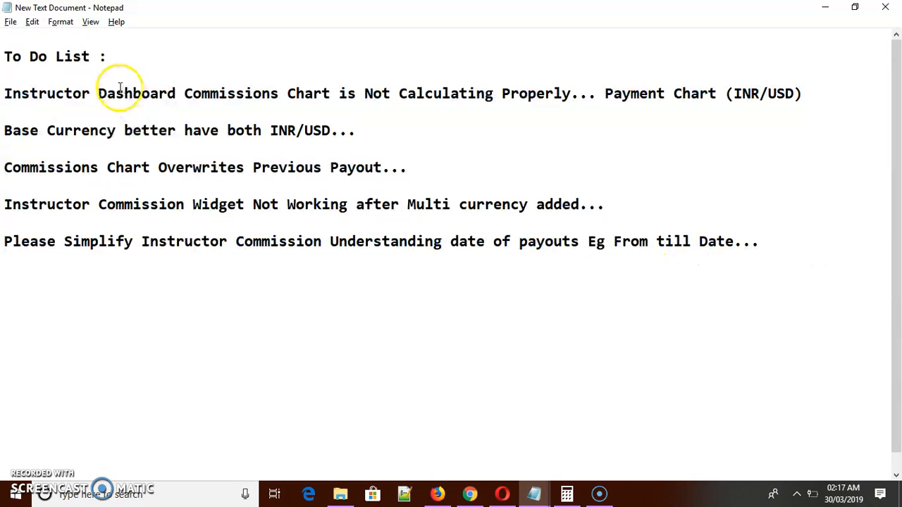
pyautogui.moveTo(4, 55); pyautogui.dragTo(787, 254)
pyautogui.click(790, 247)
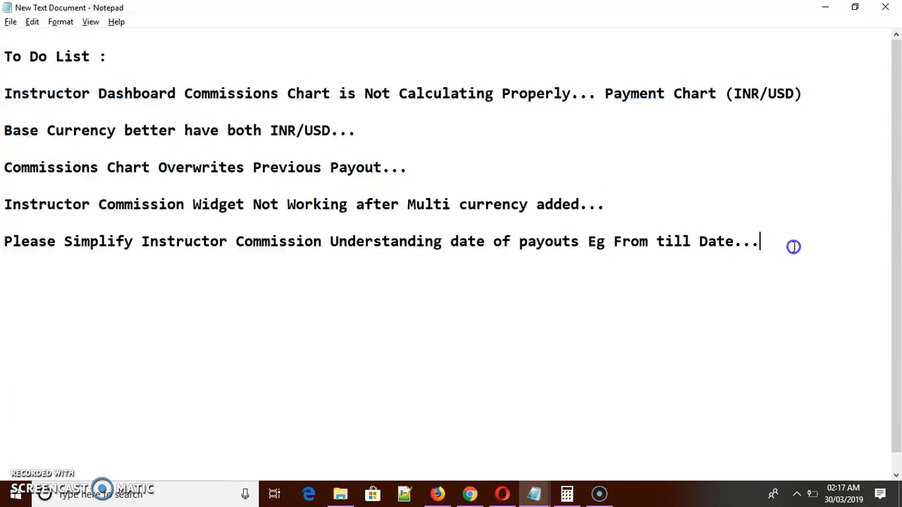